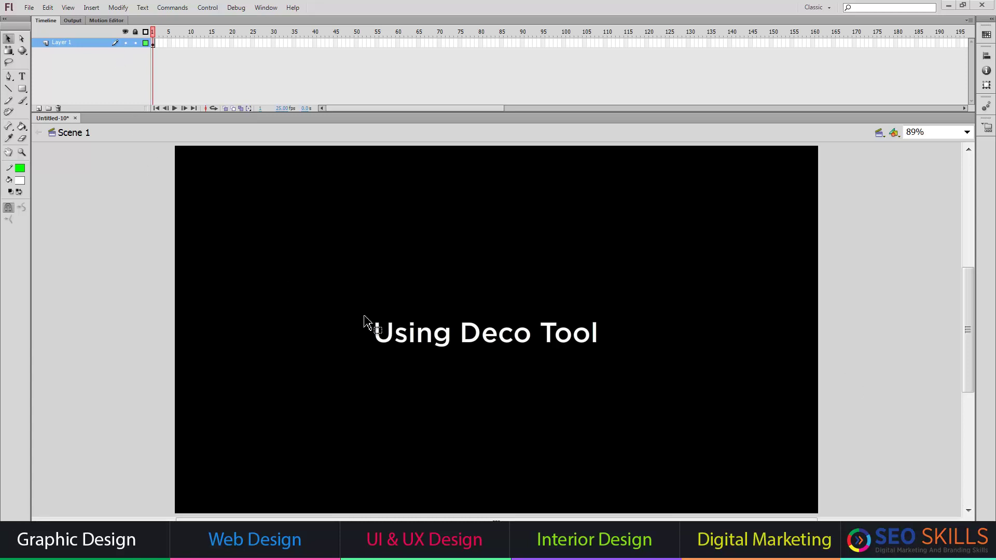
Step: Delete the 'Using Deco Tool' title text from the black stage
drag(441, 339, 415, 285)
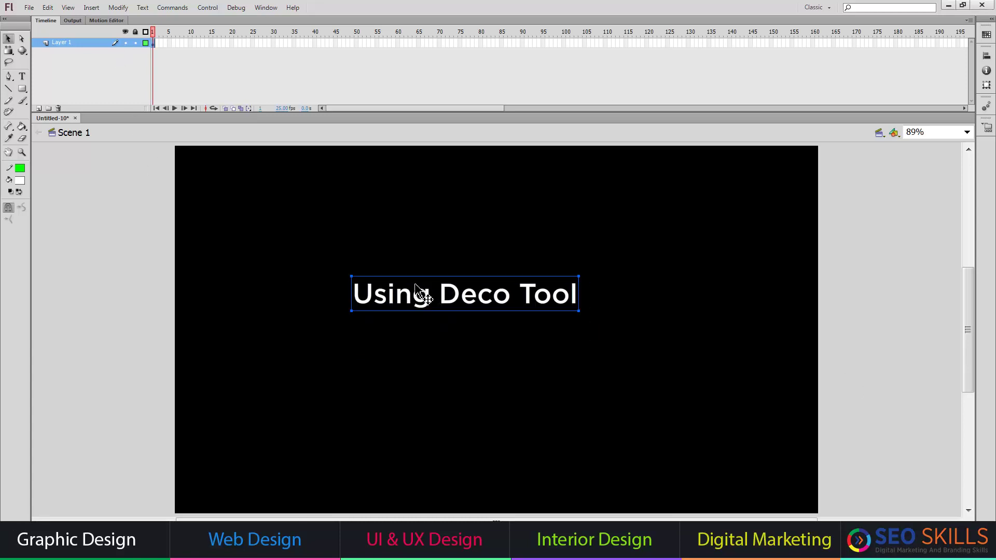
key(Delete)
Step: Activate the Deco tool and show its Properties panel
click(9, 112)
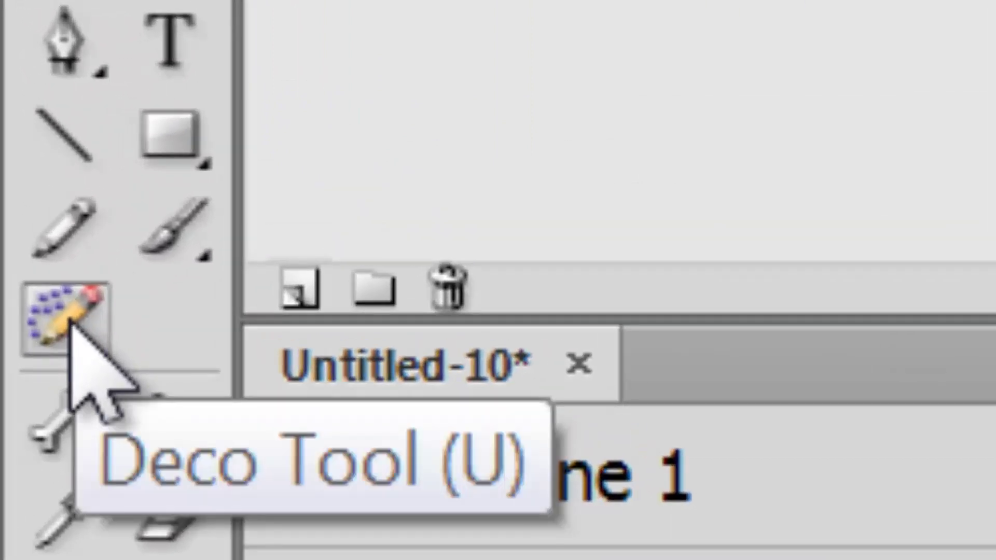
click(70, 326)
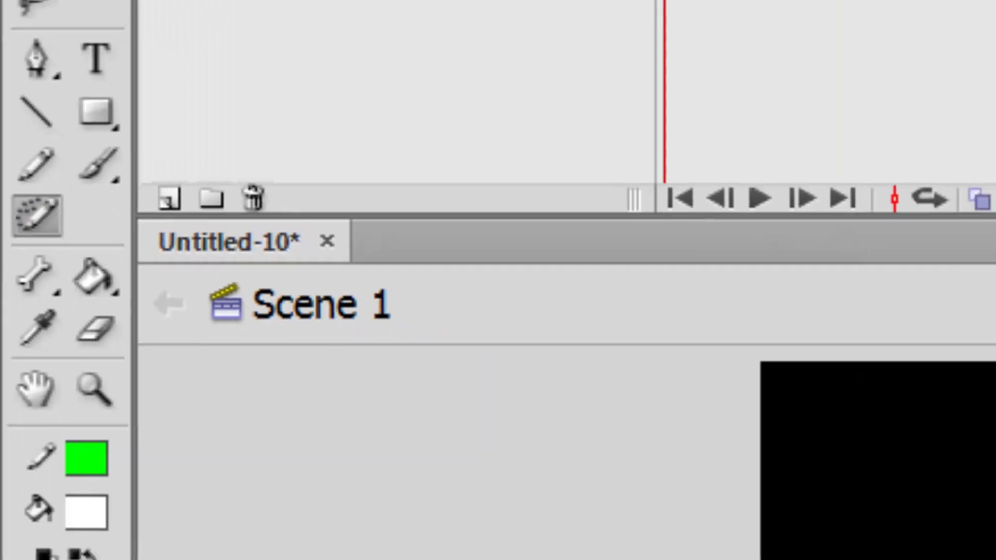
click(289, 7)
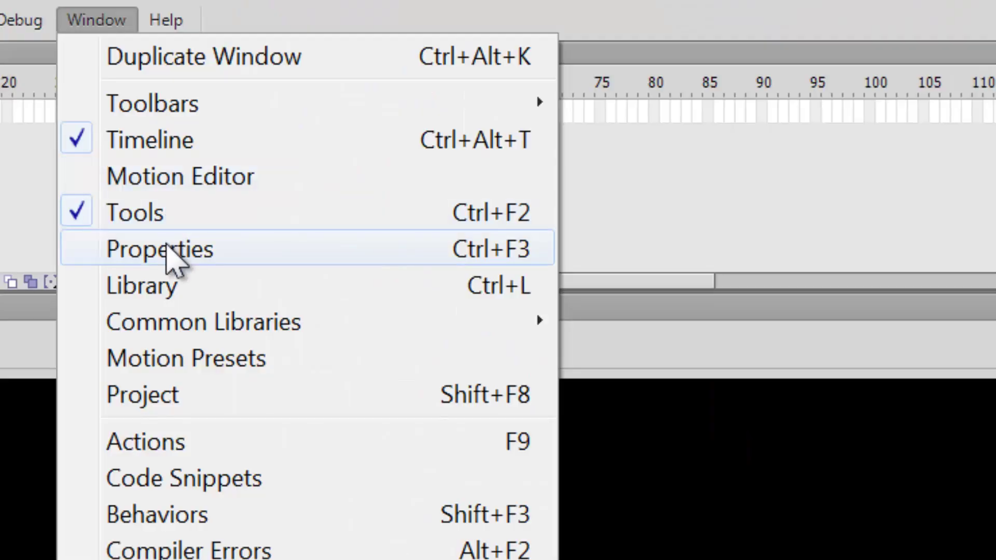
click(166, 256)
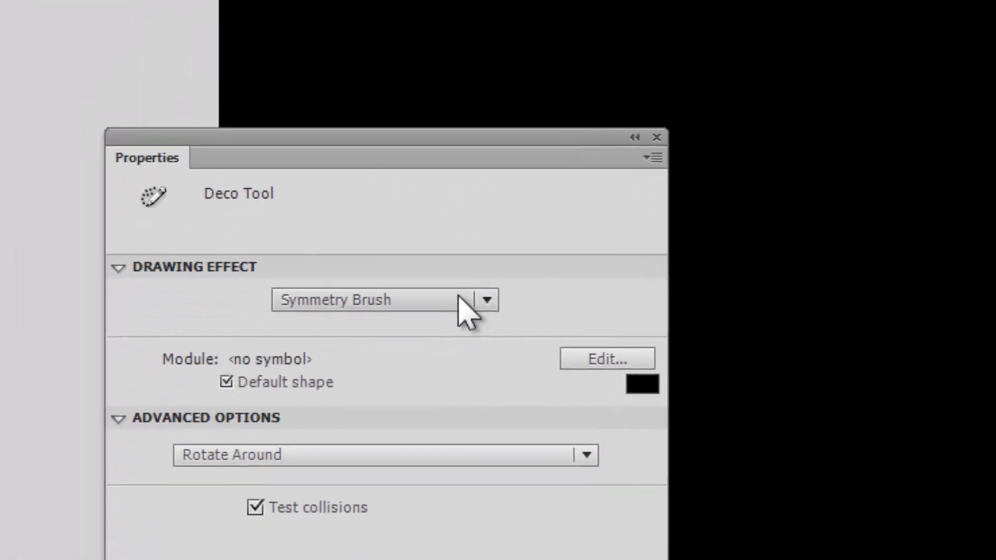
Step: Keep Symmetry Brush selected as the Deco drawing effect
click(457, 300)
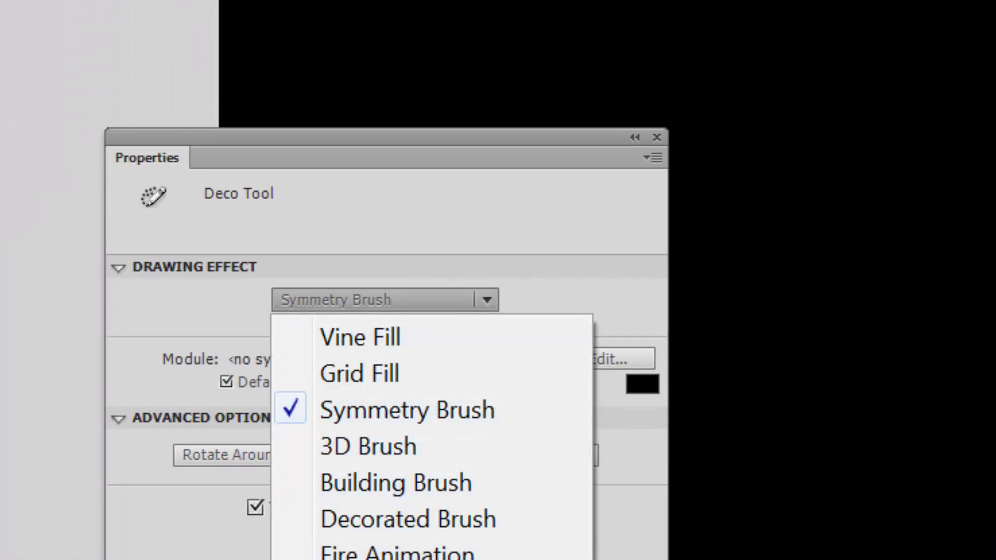
click(198, 265)
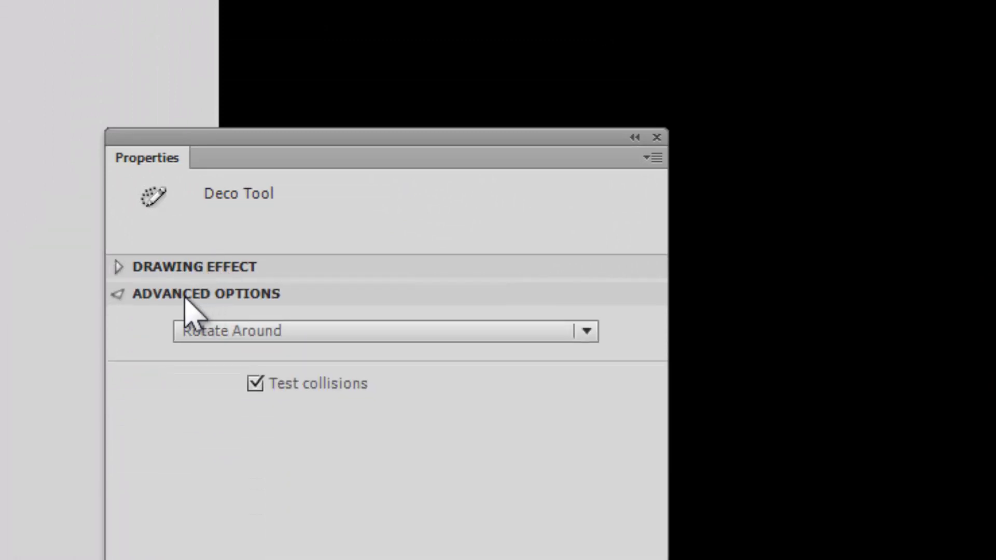
click(205, 295)
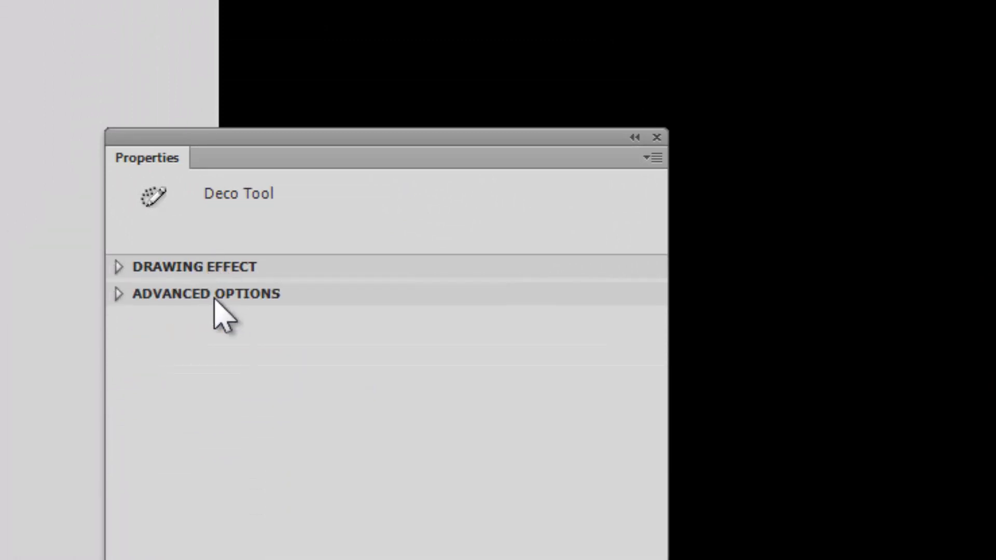
click(202, 269)
click(399, 300)
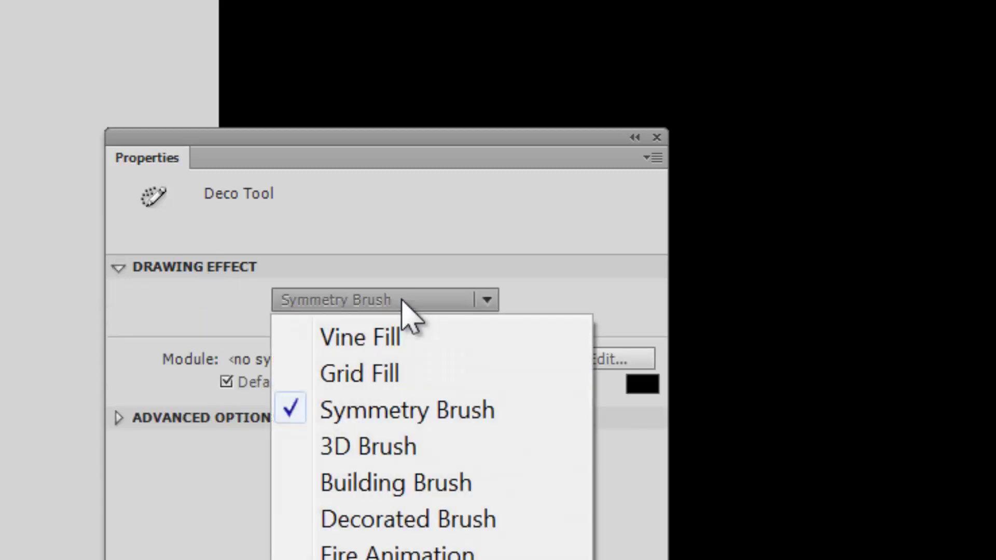
click(377, 415)
Step: Make the default shape white and set the symmetry mode to Rotate Around
click(643, 384)
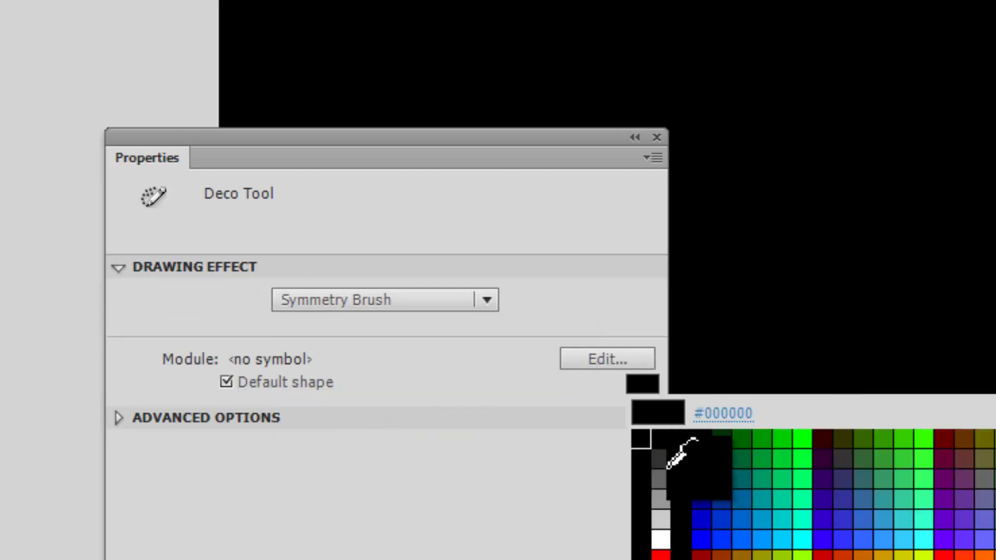
click(668, 535)
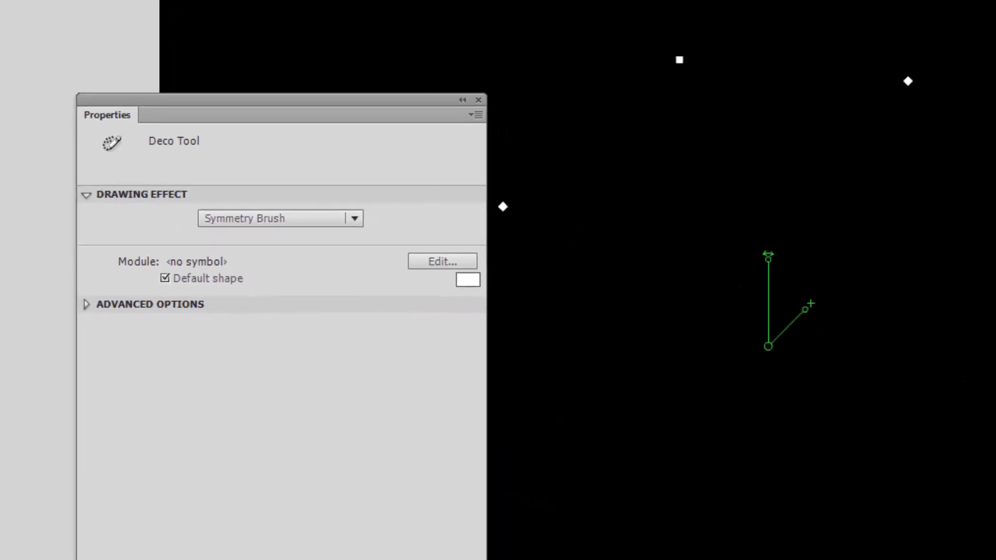
click(167, 259)
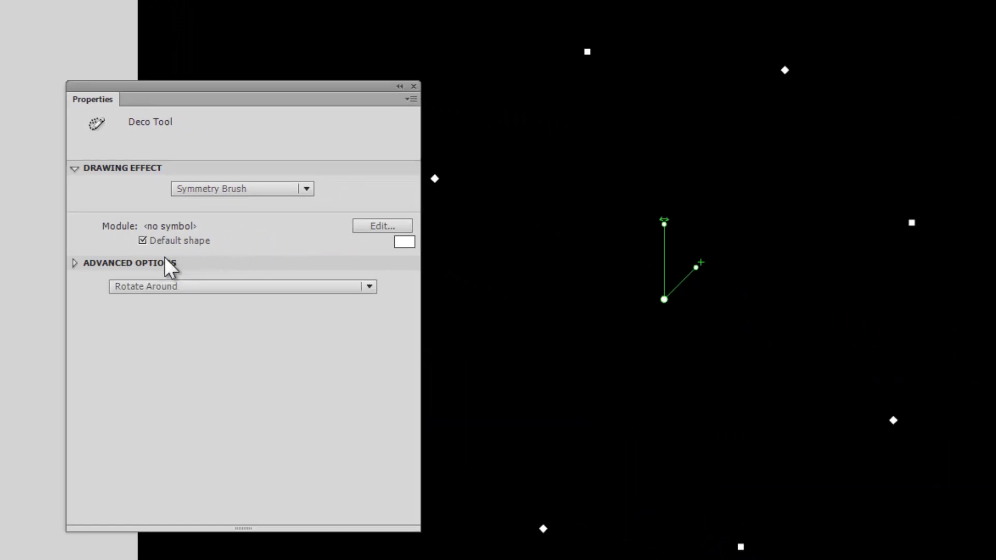
click(171, 286)
click(178, 378)
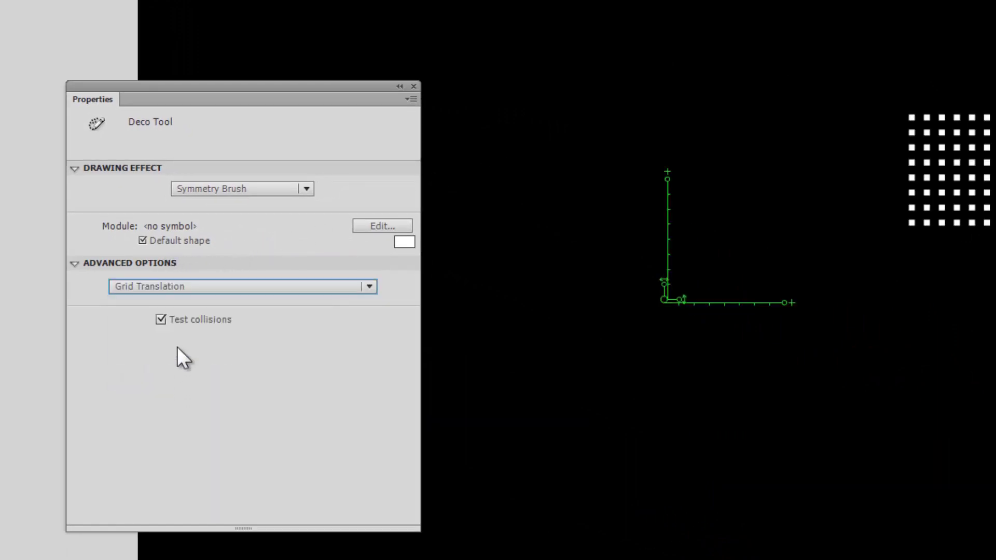
click(147, 287)
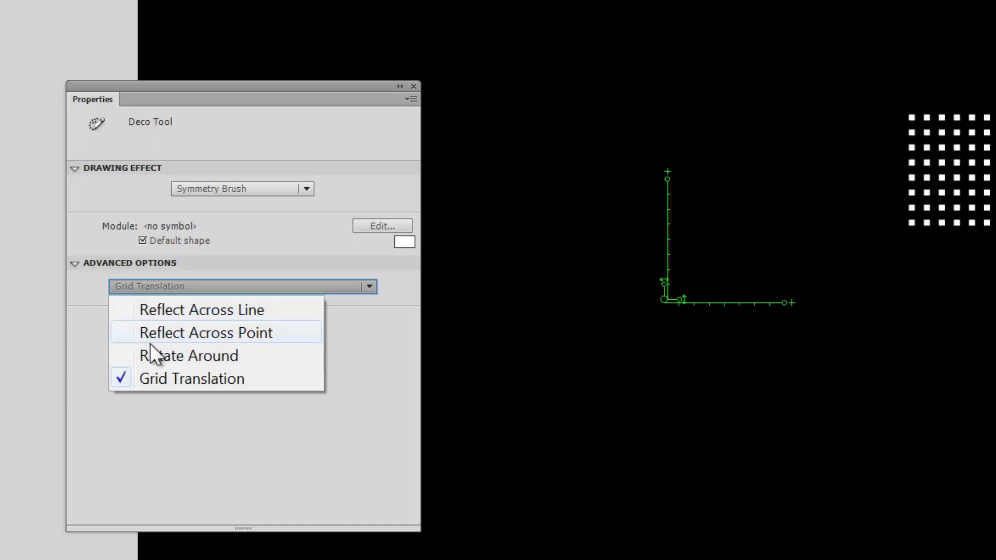
click(151, 354)
click(170, 286)
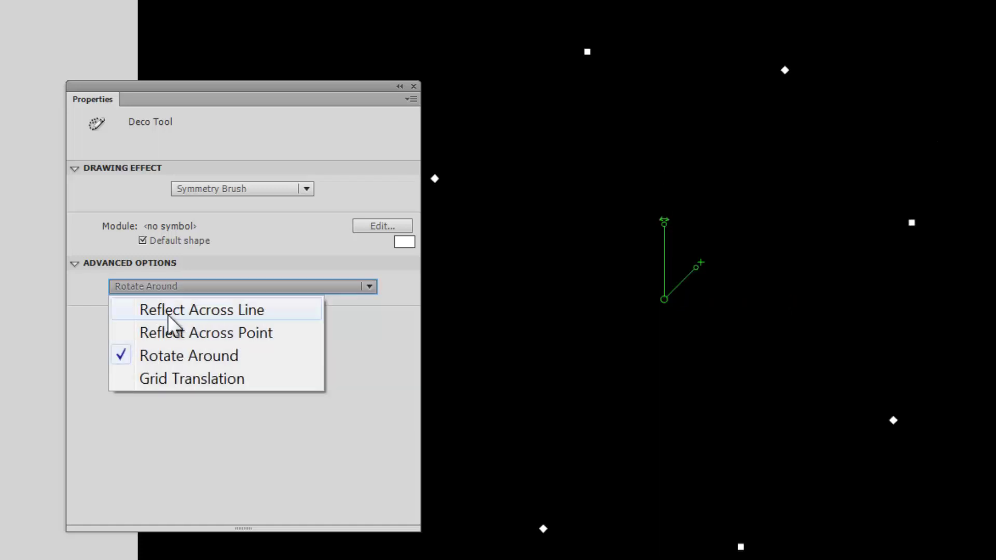
click(162, 330)
click(182, 288)
click(175, 306)
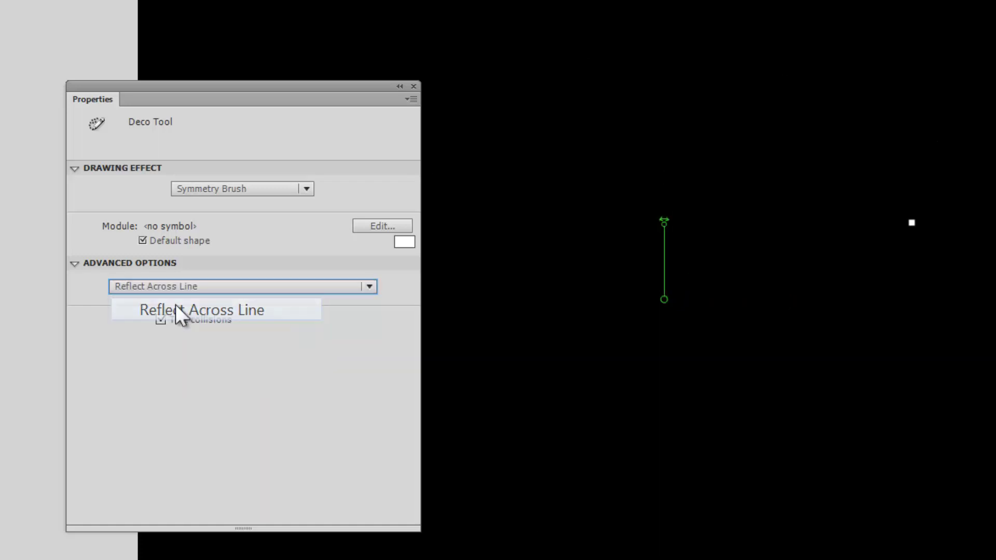
click(180, 285)
click(181, 354)
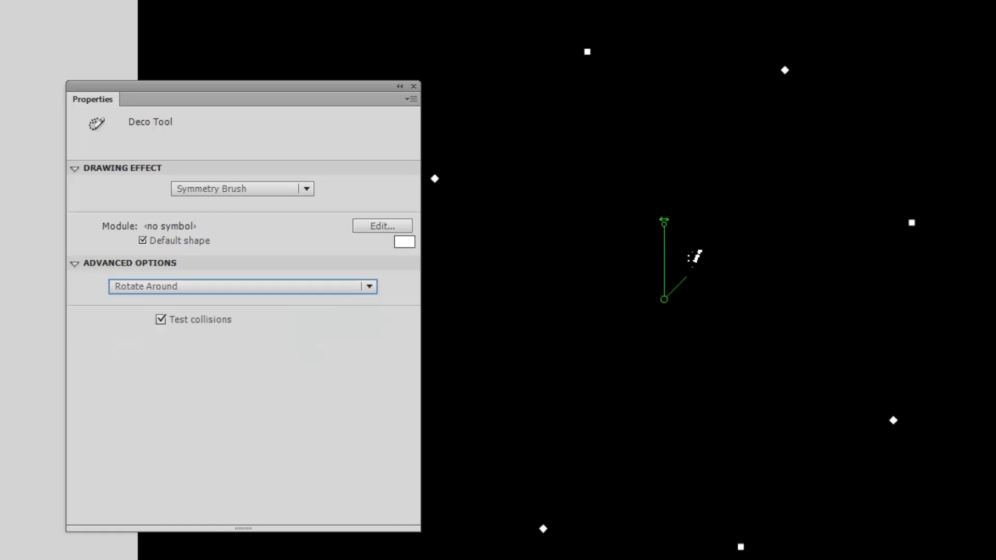
Step: Paint a ring of white squares, preview it as a test movie, then delete it
drag(695, 268, 679, 227)
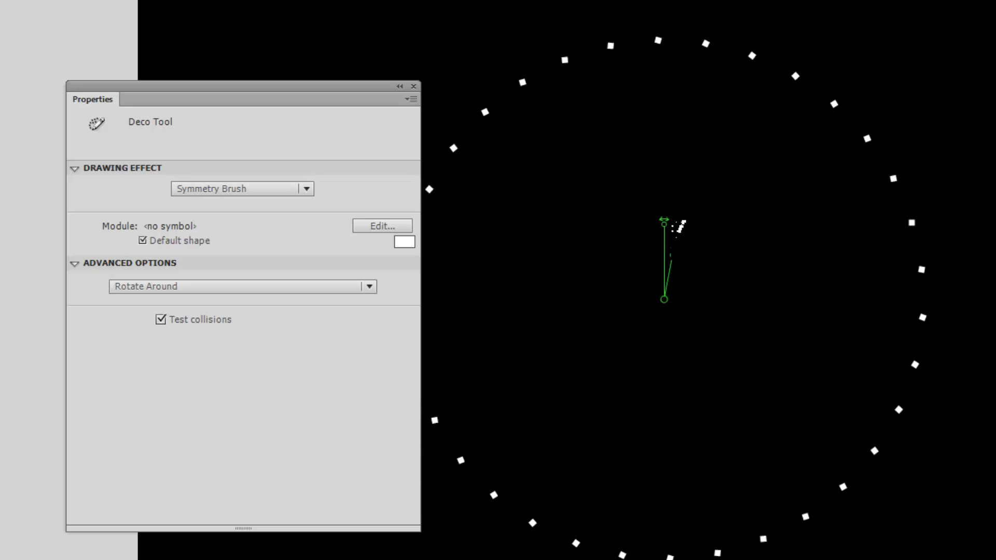
click(413, 86)
key(ctrl+Return)
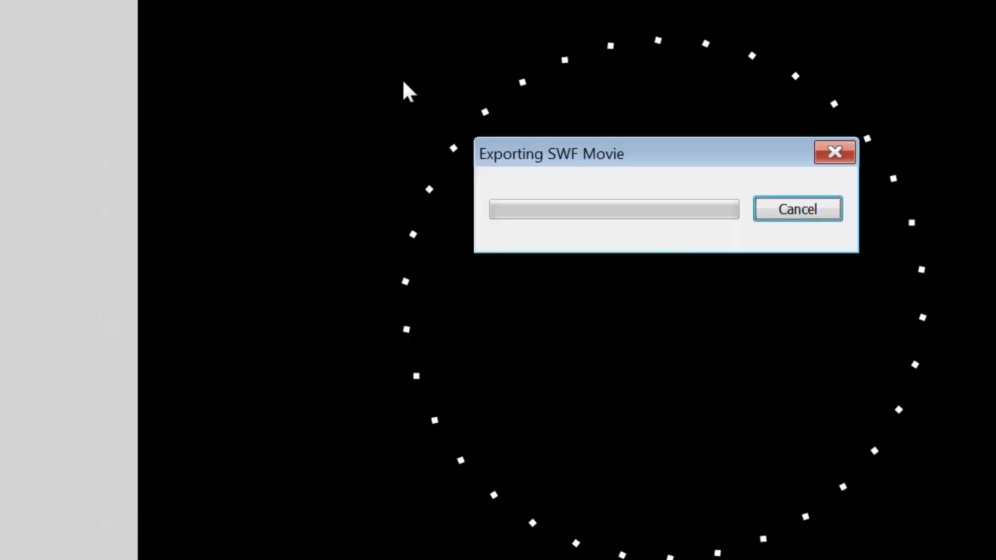
key(ctrl+w)
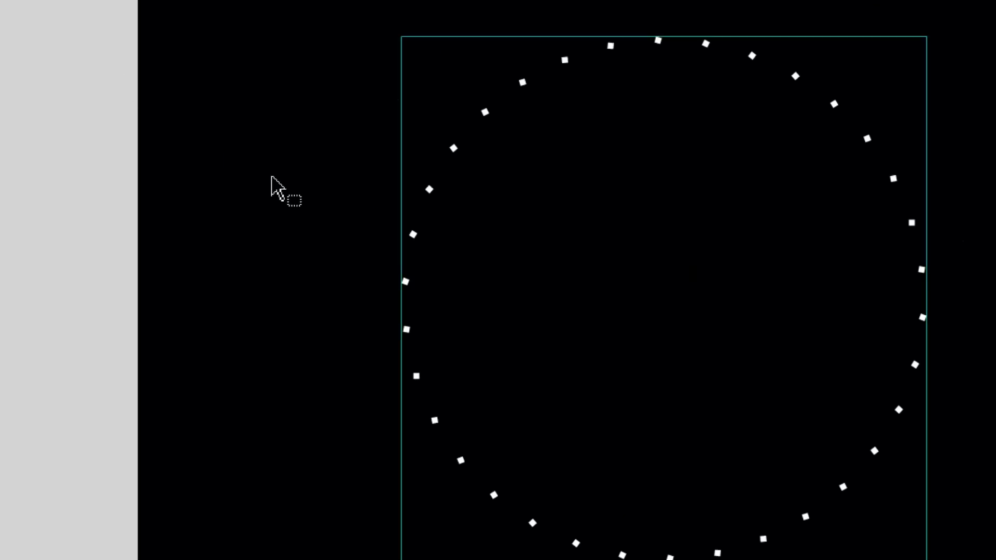
key(Delete)
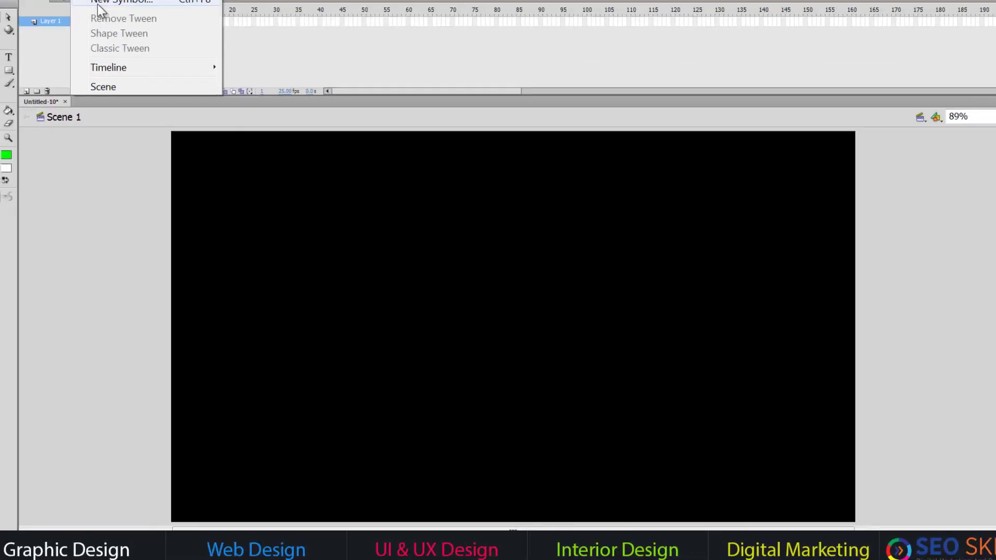
Step: Create a new Movie Clip symbol named 'seoskills'
click(105, 26)
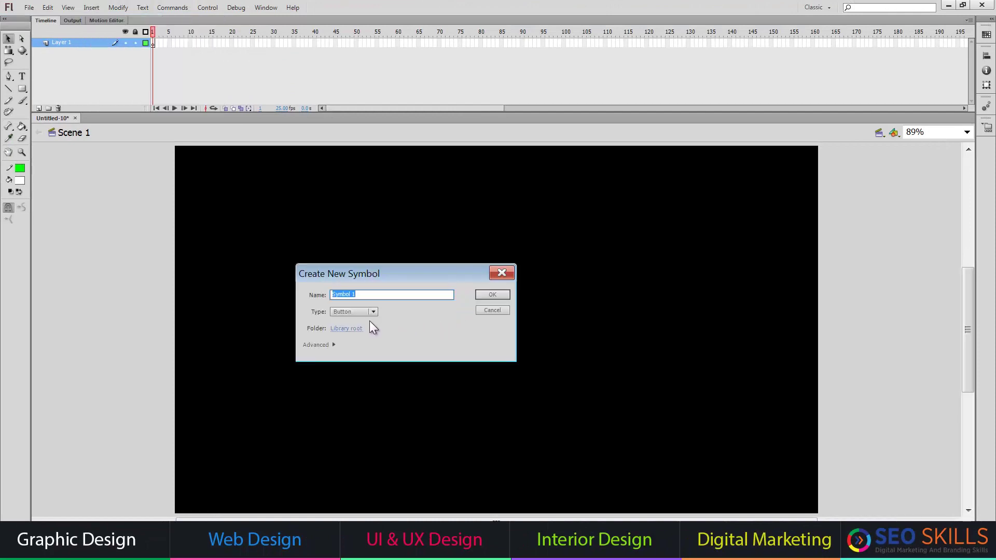
click(357, 312)
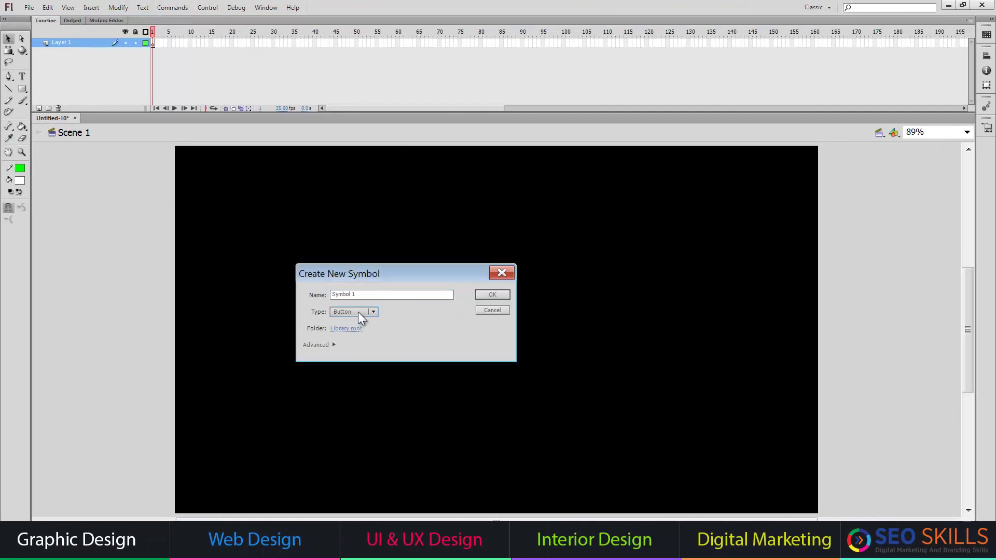
click(357, 312)
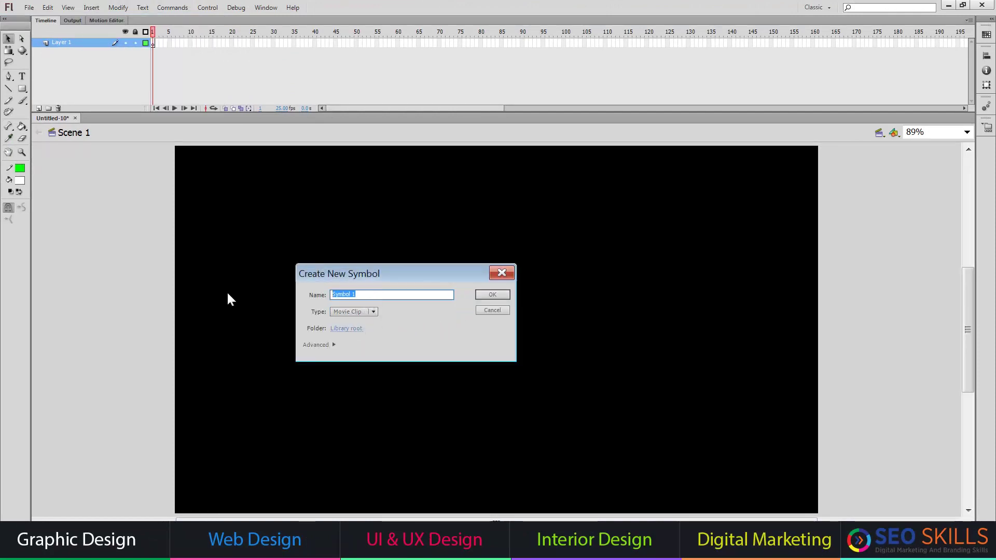
text(seoskills)
key(Return)
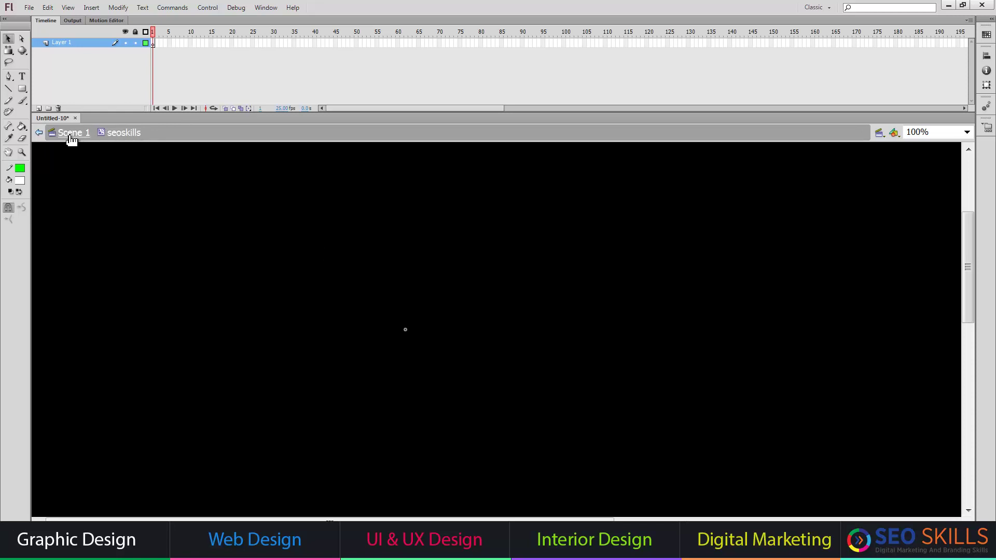
Step: Draw a tall white rectangle bar and delete its rounded ends
click(22, 88)
drag(131, 184, 146, 230)
key(v)
key(Delete)
drag(106, 171, 187, 206)
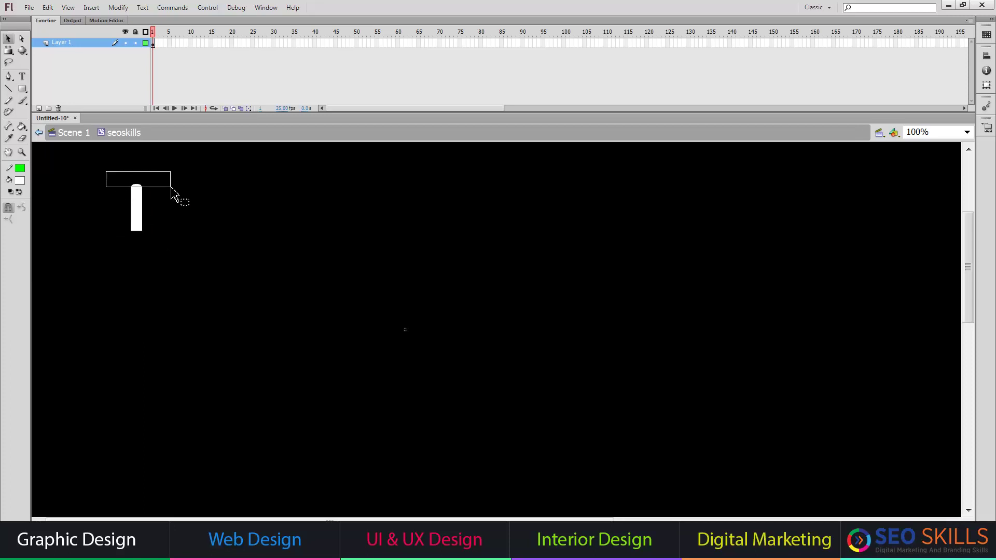
key(Delete)
drag(166, 254, 117, 218)
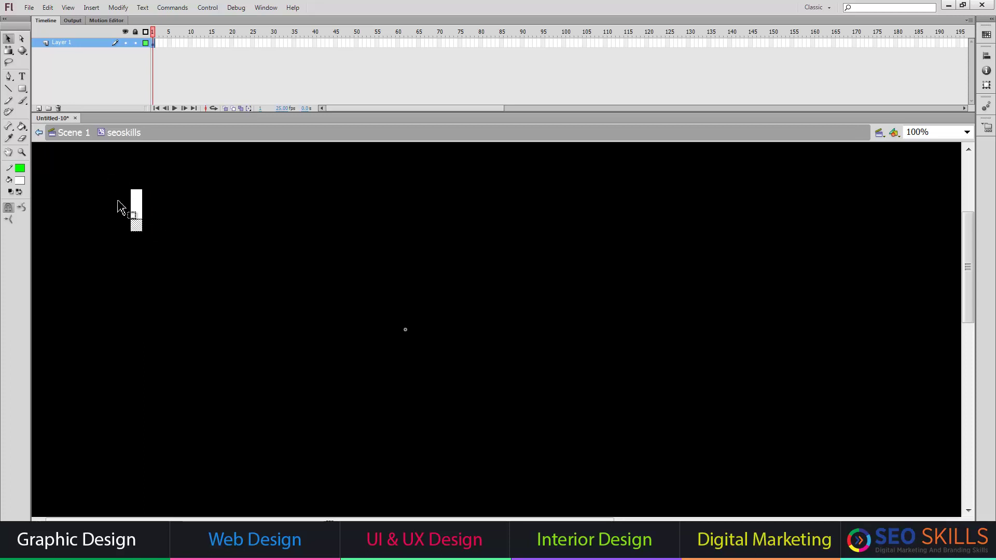
mouse_move(114, 175)
mouse_down()
mouse_move(159, 198)
mouse_move(154, 206)
mouse_up()
Step: Fill the bar's middle segment red and bottom green, then move it to the centre
click(137, 211)
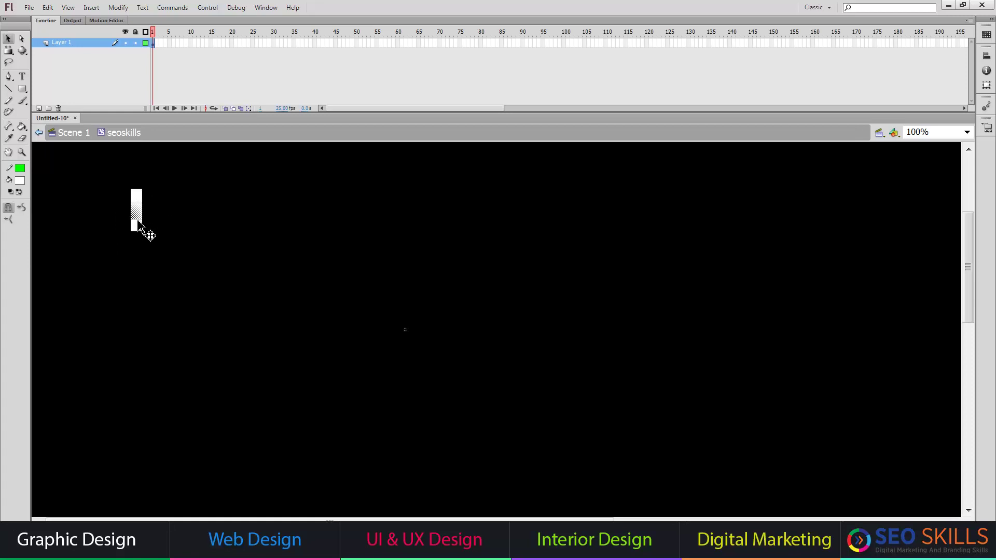
click(20, 180)
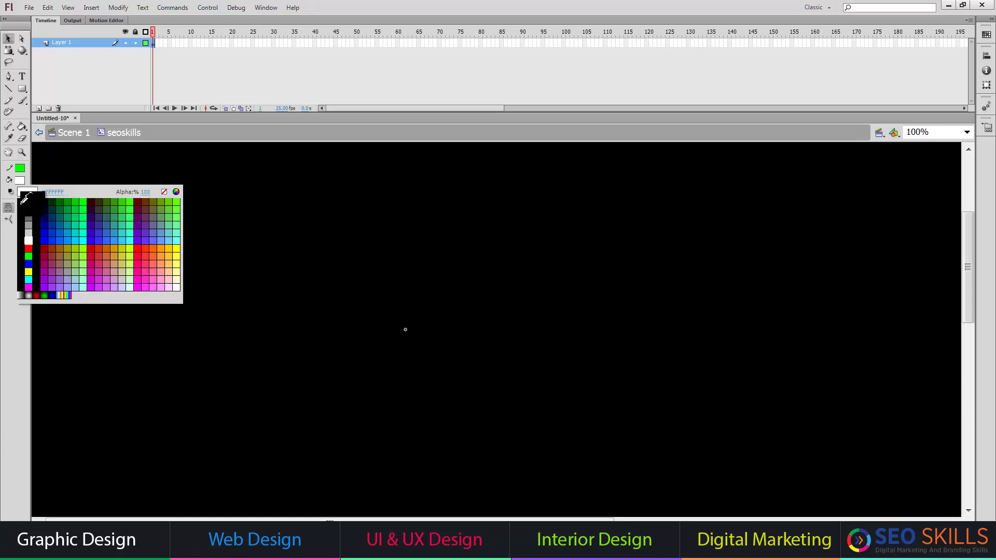
click(24, 253)
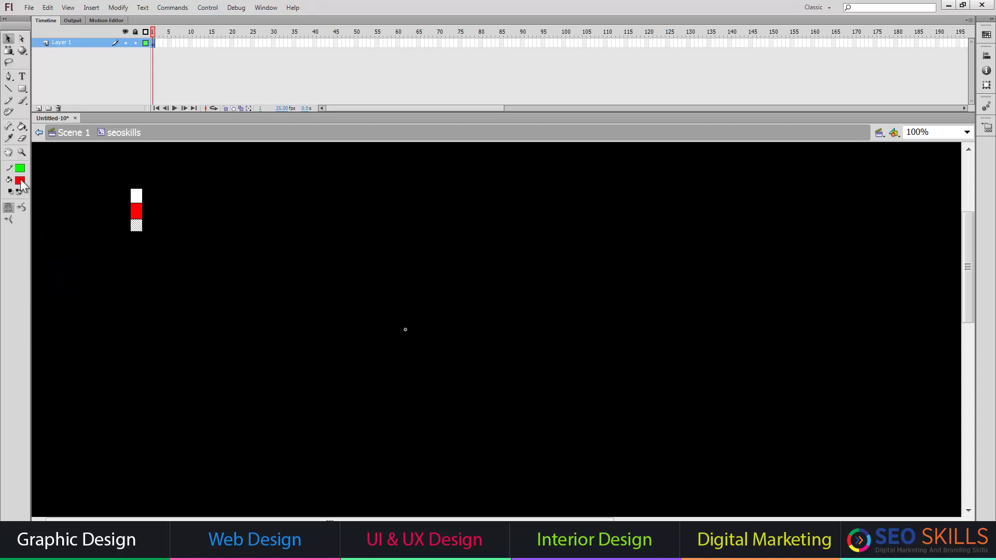
click(20, 181)
click(29, 256)
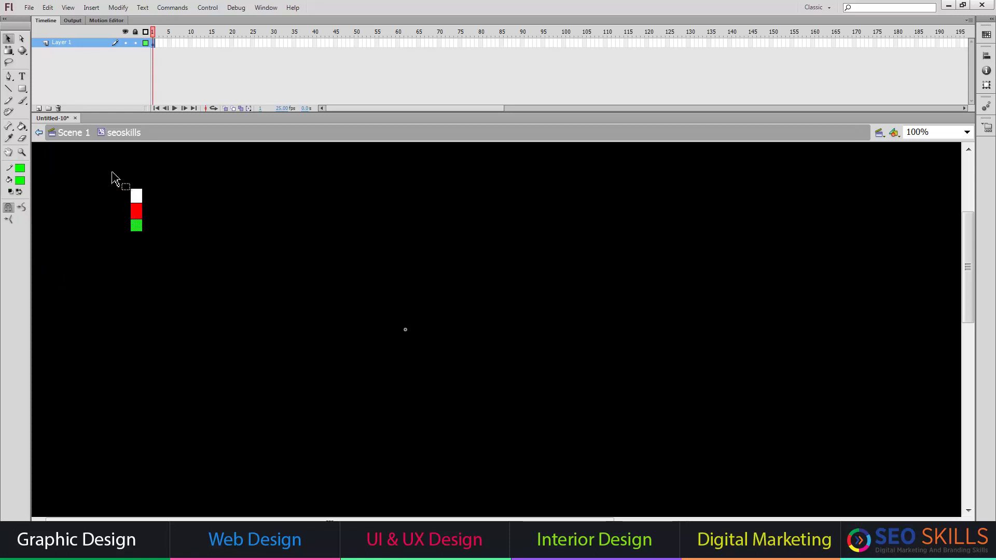
mouse_move(108, 160)
mouse_down()
mouse_move(141, 199)
mouse_move(403, 323)
mouse_up()
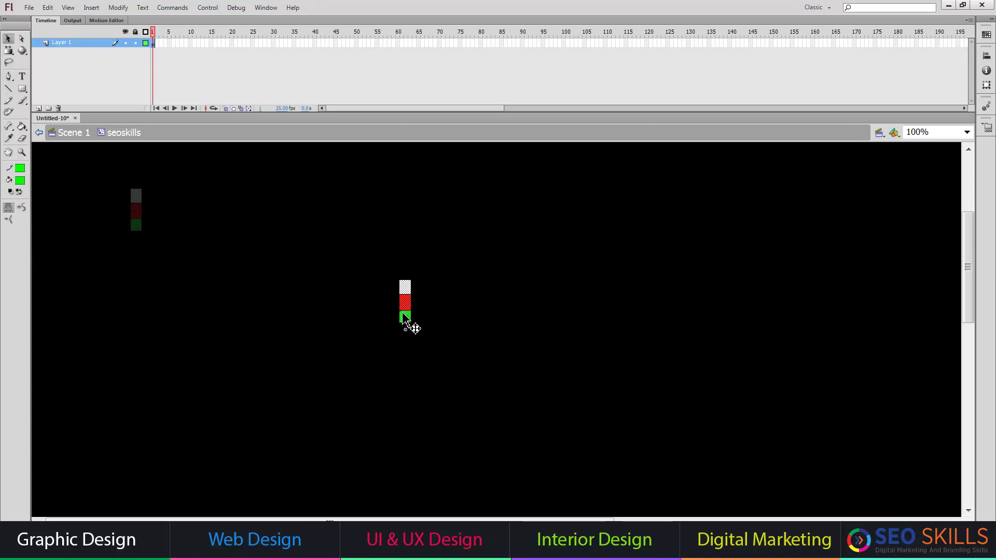
Step: Create a classic tween on frame 1 and move the bar's pivot to its bottom centre
right_click(153, 44)
click(210, 81)
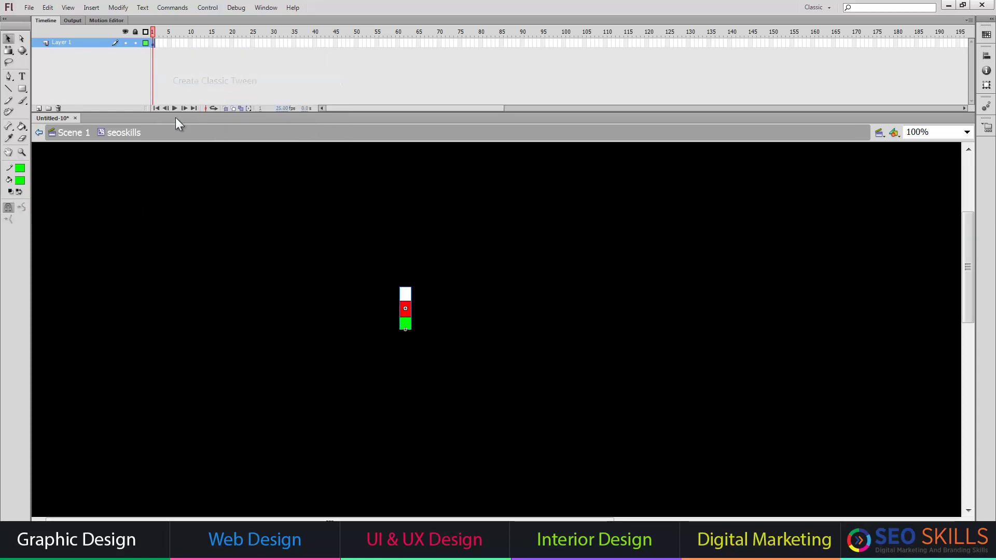
click(9, 51)
click(69, 51)
click(405, 319)
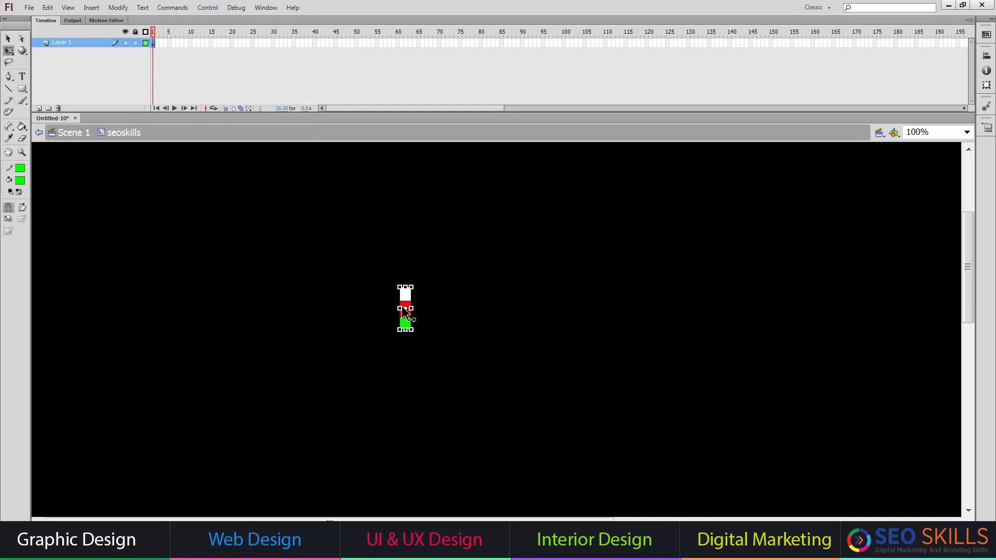
drag(406, 322, 405, 329)
Step: Insert an end keyframe at frame 100 and return to frame 1
click(356, 42)
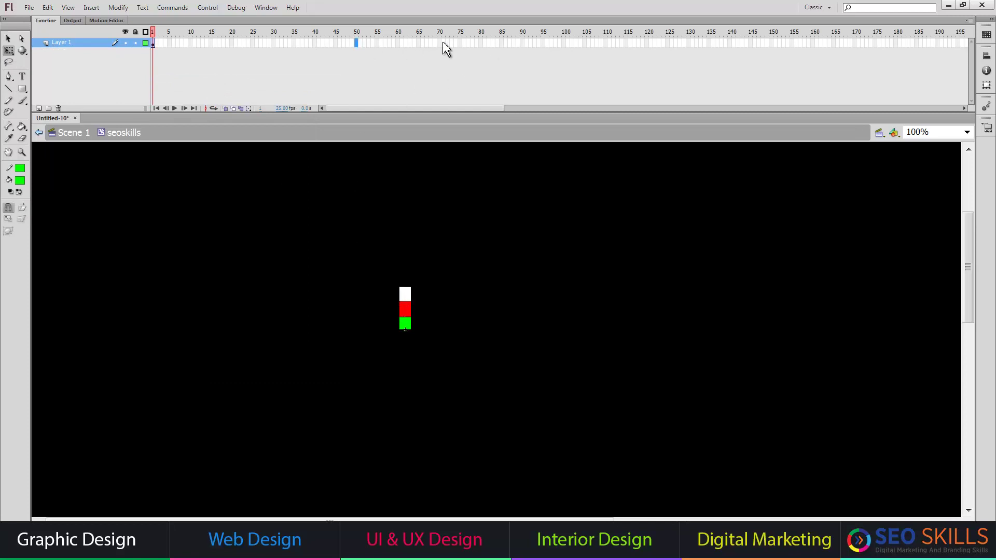
click(564, 43)
key(F6)
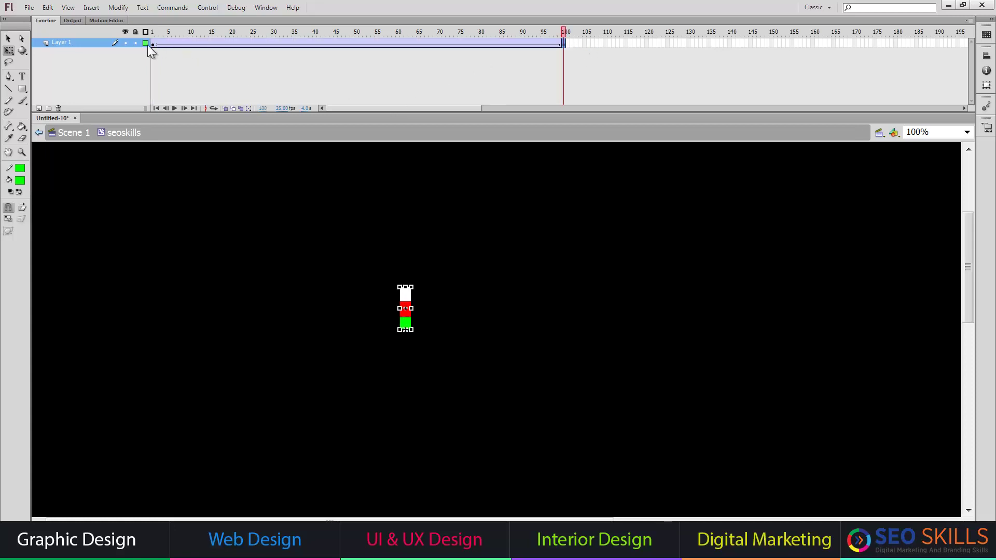
click(153, 43)
Step: Set the first tween to rotate clockwise 3 times
key(ctrl+F3)
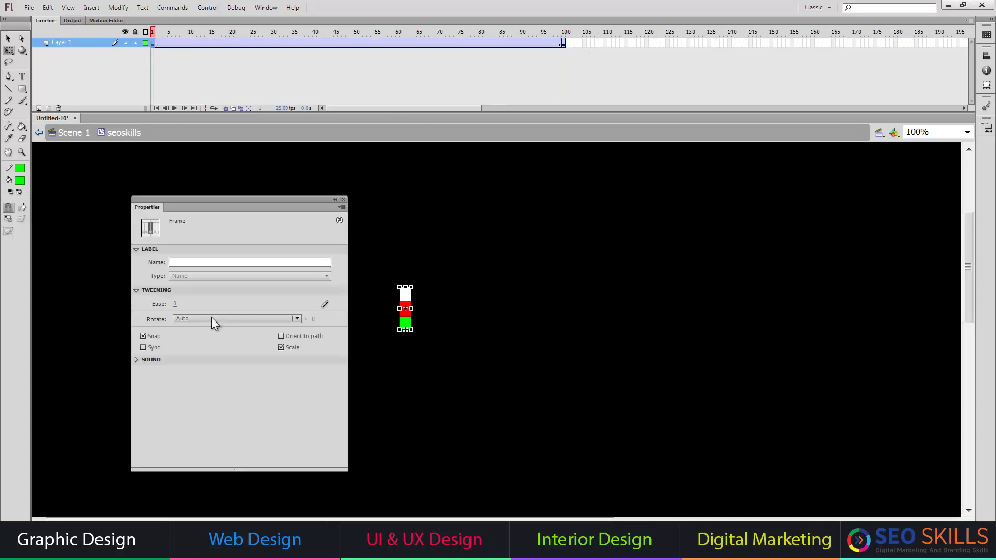
click(210, 319)
click(206, 361)
drag(312, 324, 313, 348)
Step: Add a keyframe at frame 50 with 2 counter-clockwise spins and ease -100
click(357, 42)
key(F6)
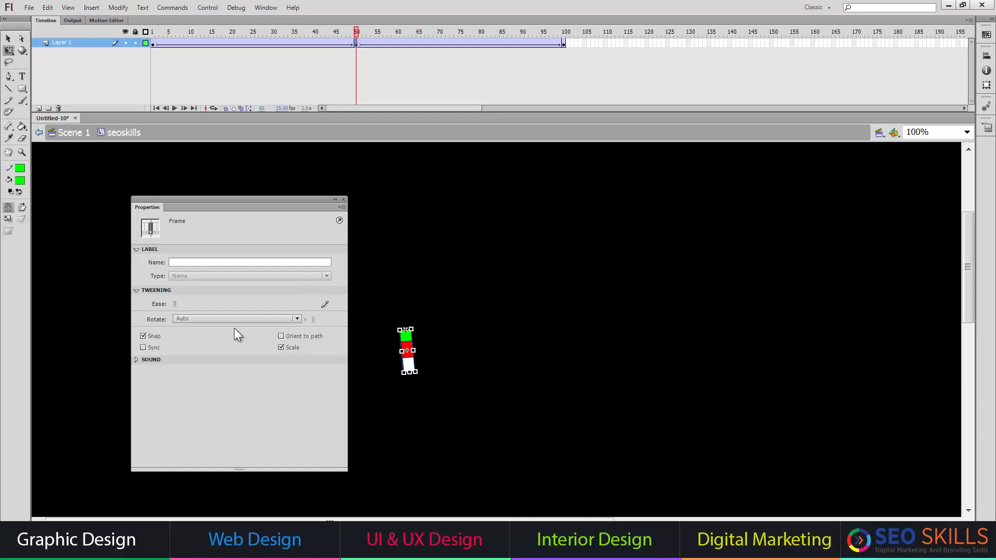
click(218, 319)
click(197, 377)
click(312, 320)
text(2)
key(Return)
drag(173, 302, 111, 305)
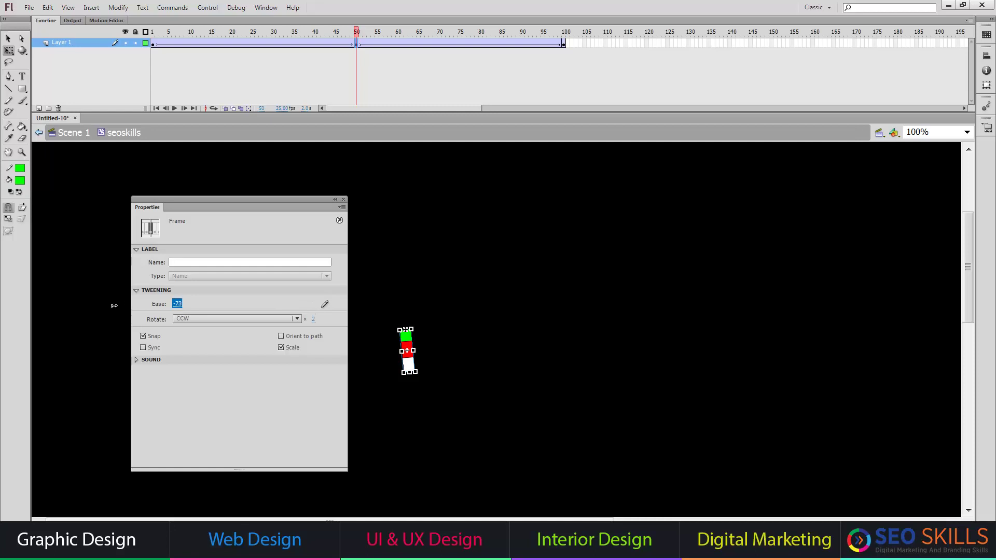
Step: Give the first tween ease 100, scale the frame-50 bar to 250%, and play it back
click(153, 43)
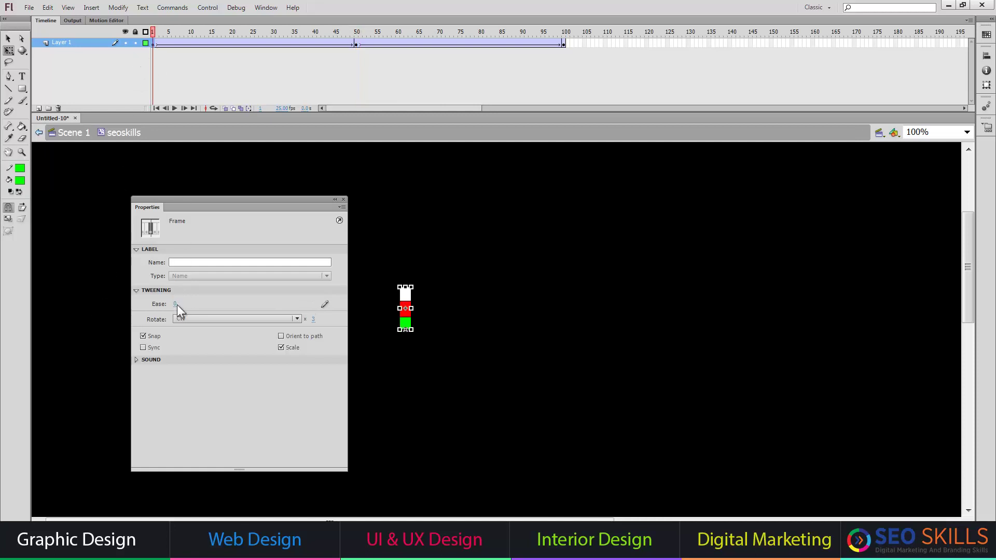
drag(176, 304, 363, 293)
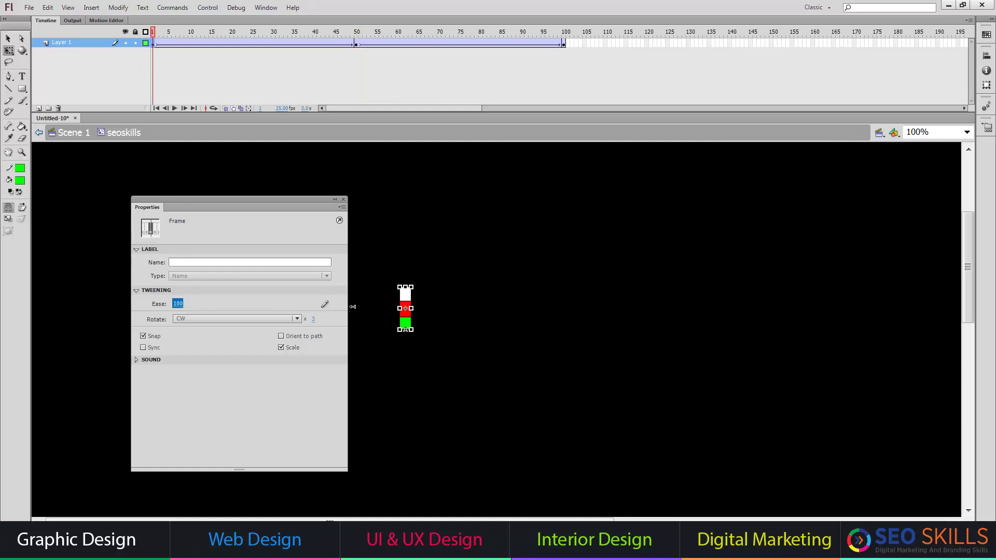
click(343, 199)
click(358, 45)
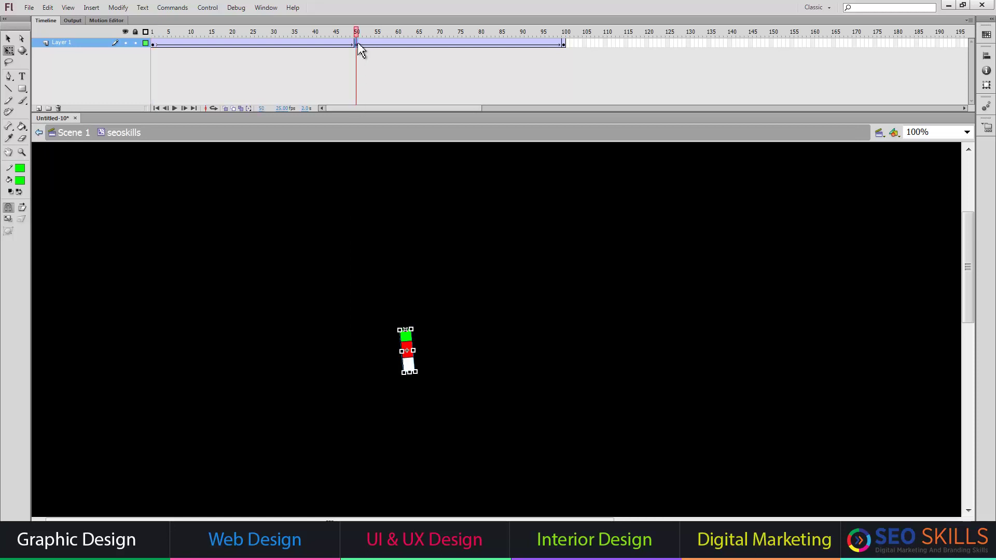
key(ctrl+alt+s)
text(250)
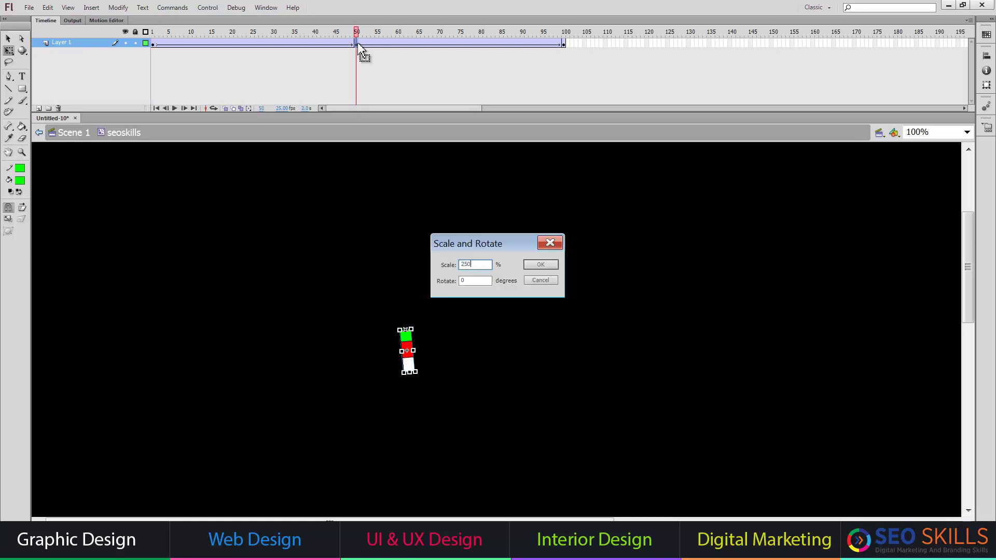
key(Return)
key(Return)
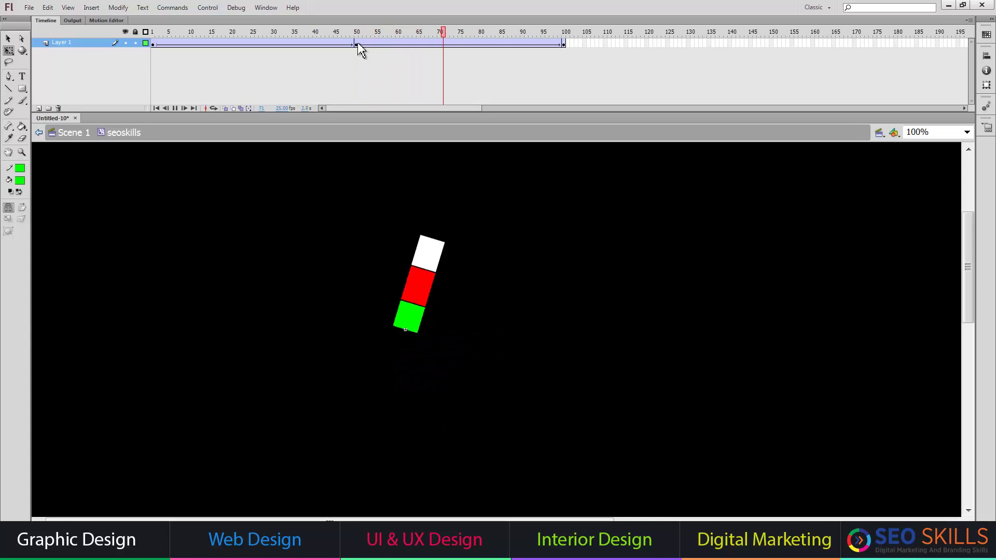
click(154, 44)
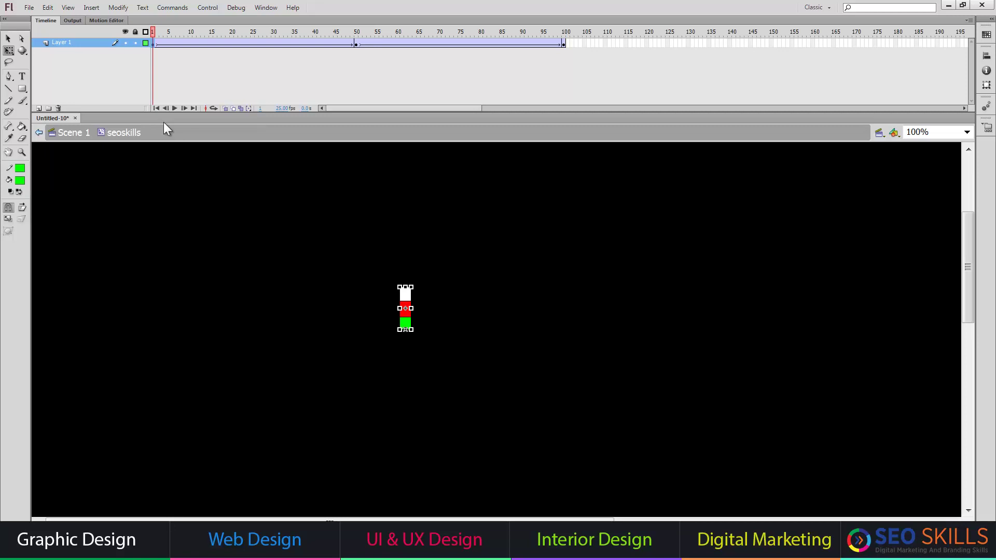
key(Return)
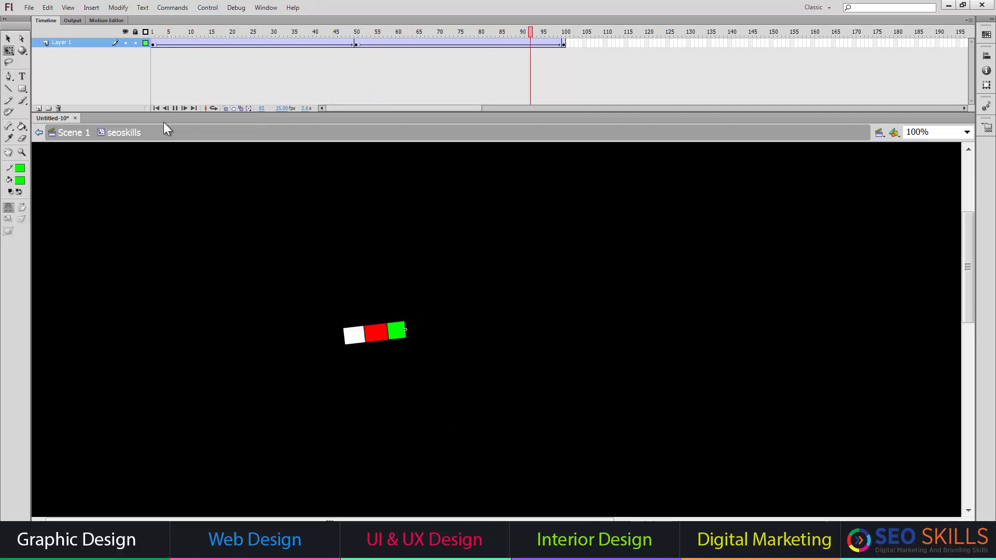
Step: Return to Scene 1 and choose seoskills as the Deco Symmetry Brush symbol
click(73, 133)
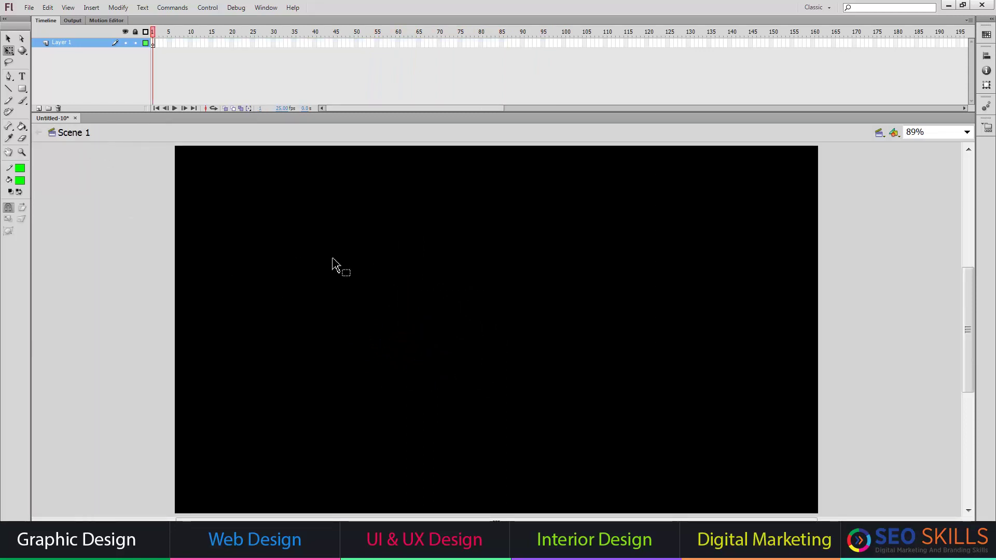
click(8, 112)
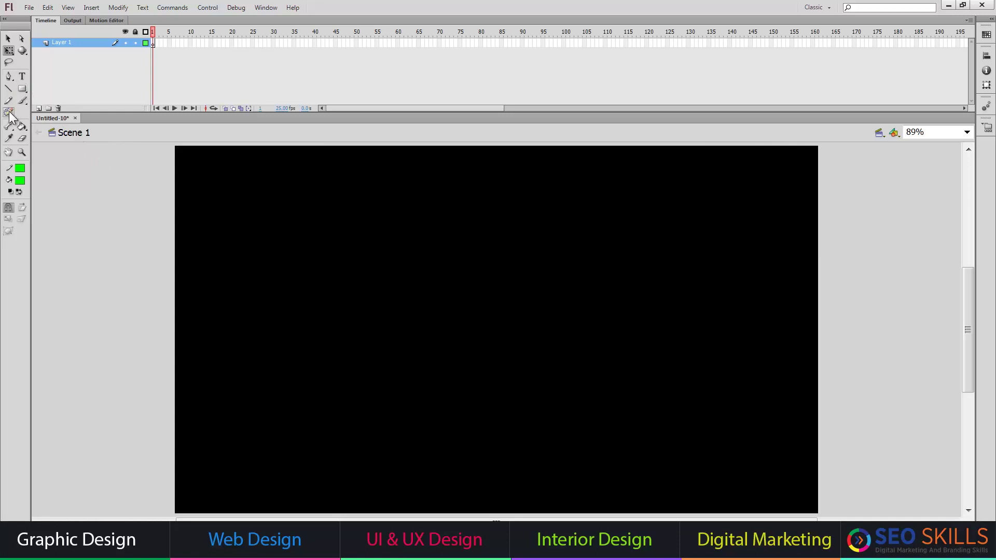
click(267, 7)
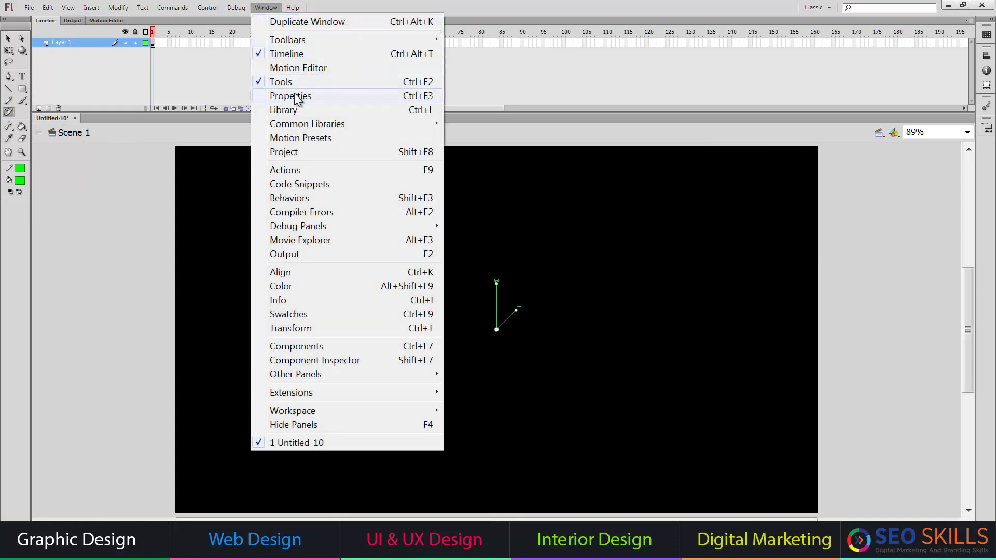
click(294, 95)
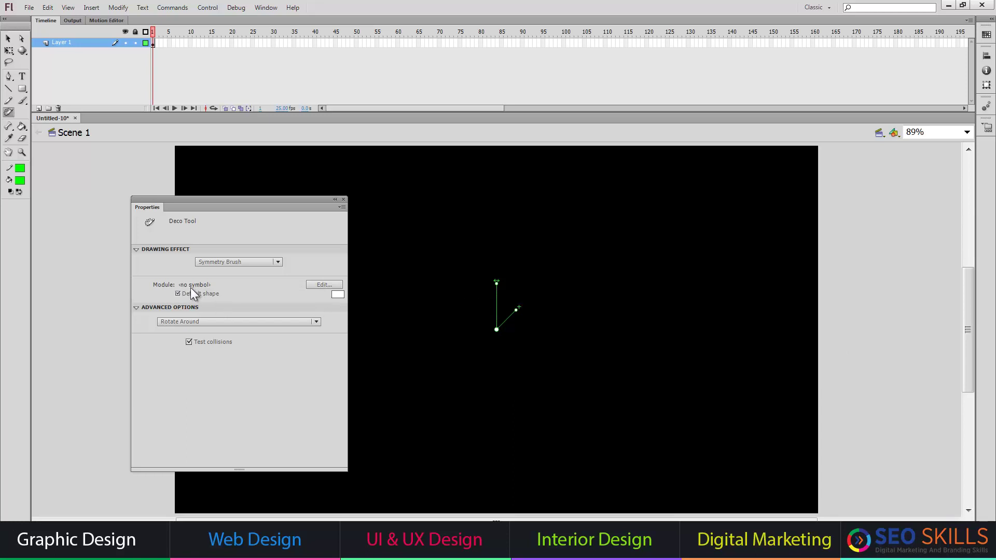
click(318, 284)
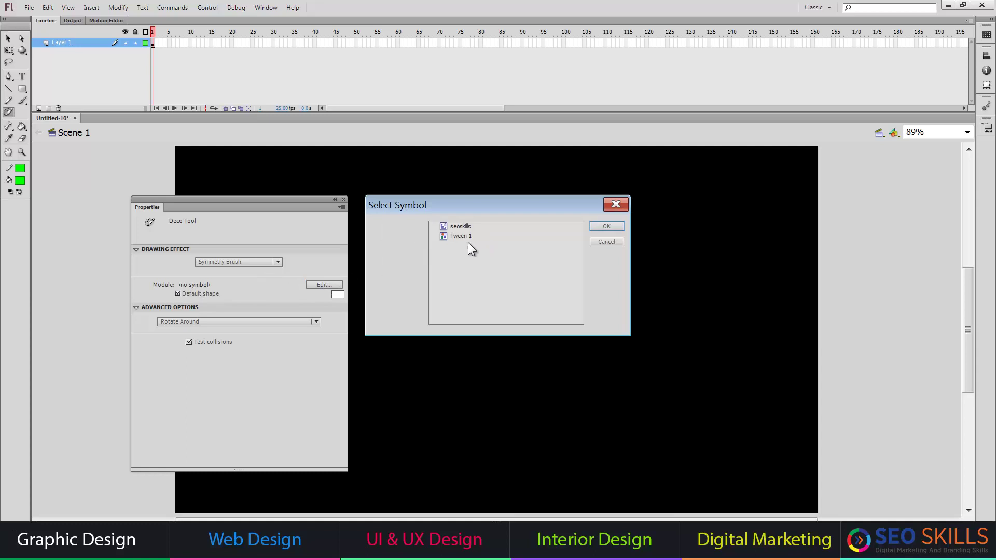
click(458, 226)
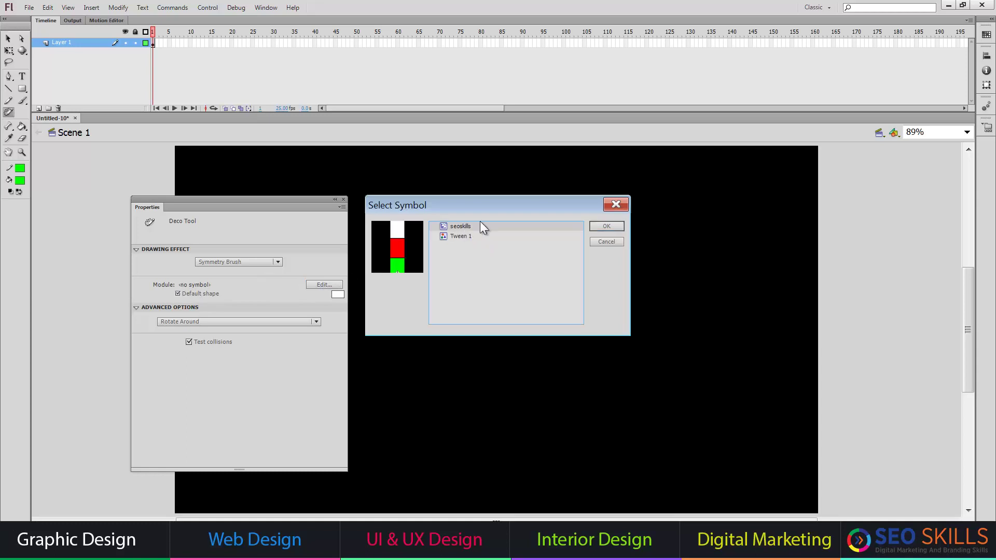
click(613, 228)
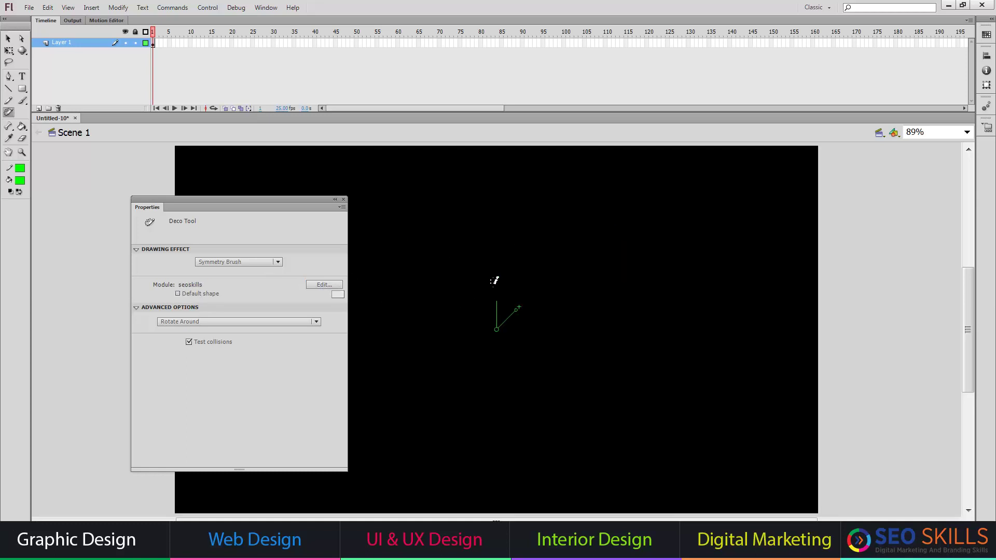
Step: Paint a dense Rotate Around ring of seoskills symbols on the stage
drag(570, 302, 640, 245)
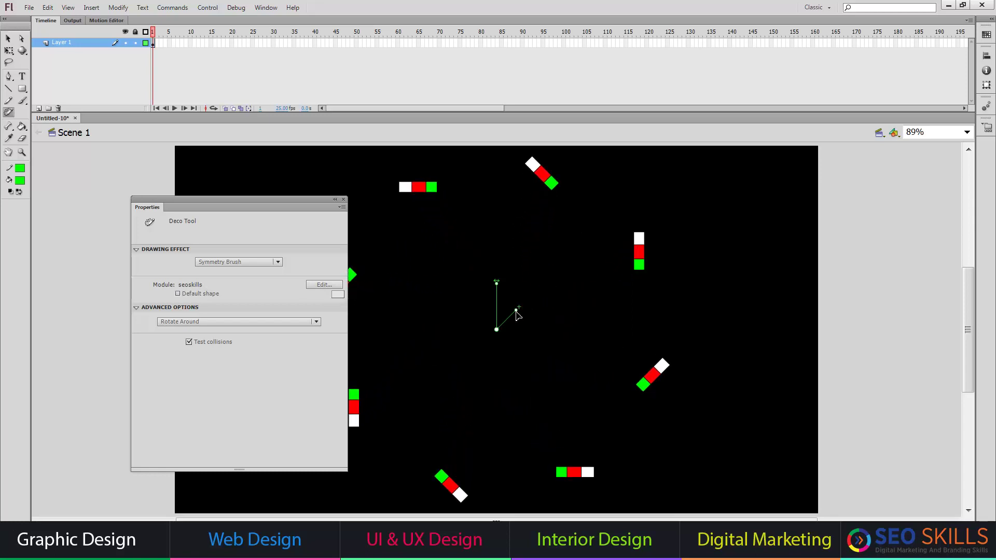
drag(517, 313, 505, 281)
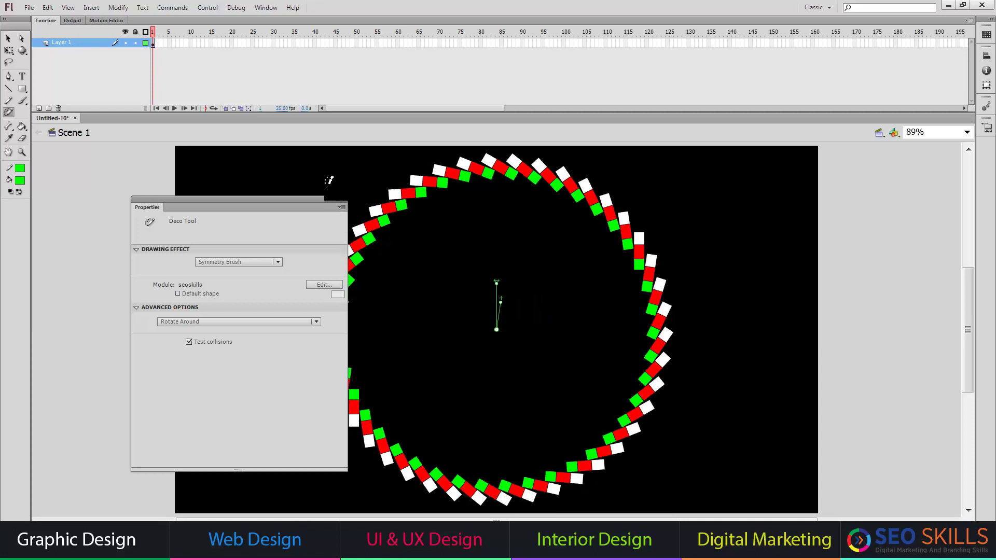
click(343, 200)
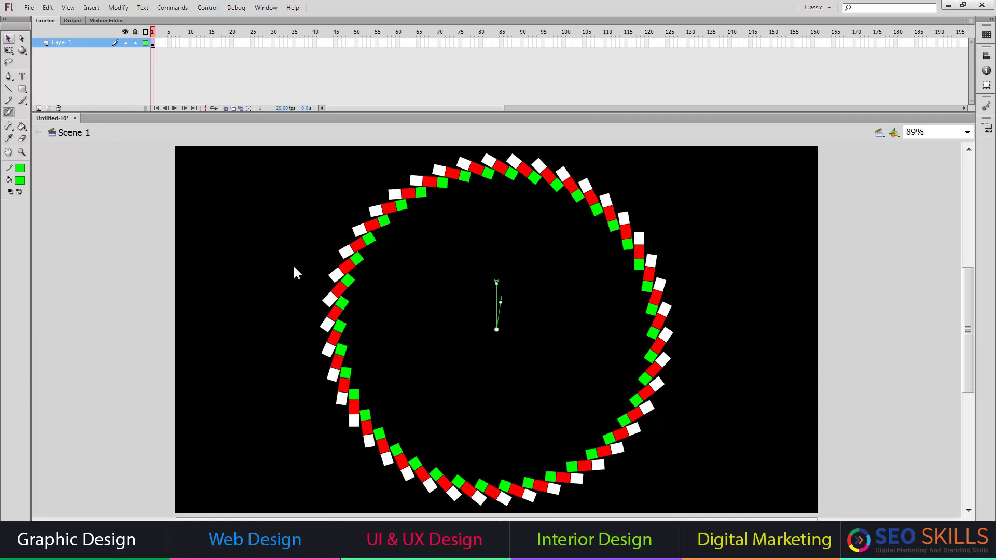
Step: Test the movie with Ctrl+Enter, close the player, and show the Library
key(v)
key(ctrl+Return)
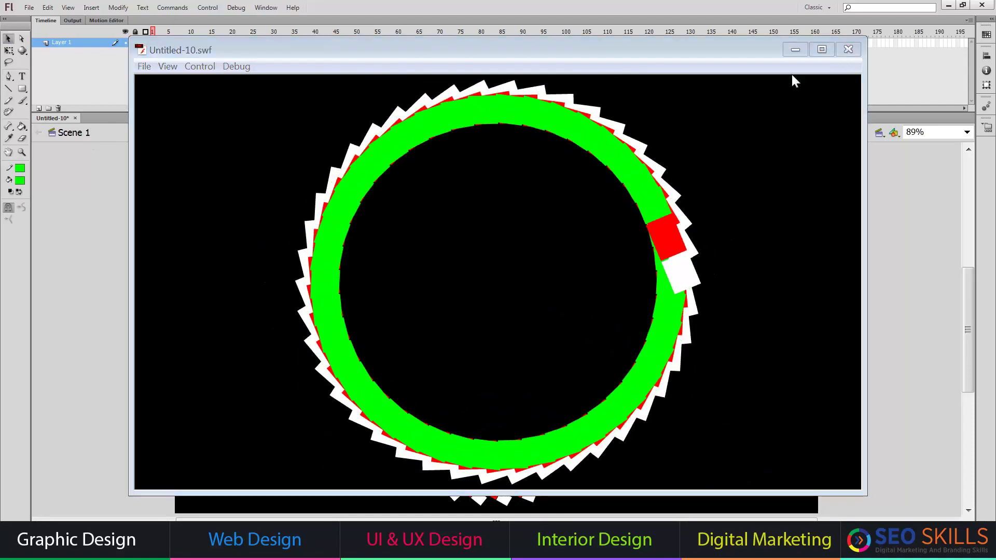
key(ctrl+w)
key(q)
key(ctrl+l)
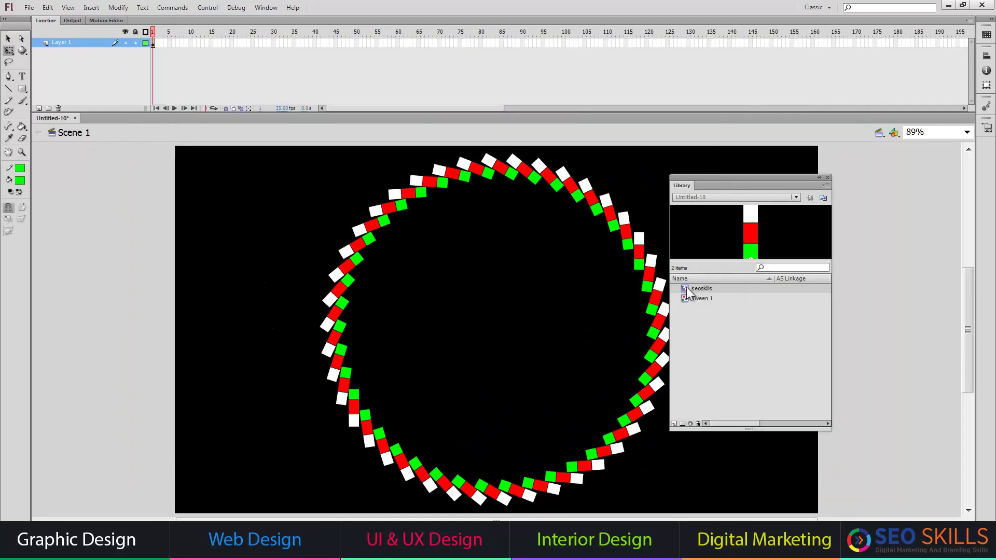
Step: Inside seoskills, move the end keyframe from frame 100 to about 178 and add Layer 2
double_click(685, 288)
click(564, 44)
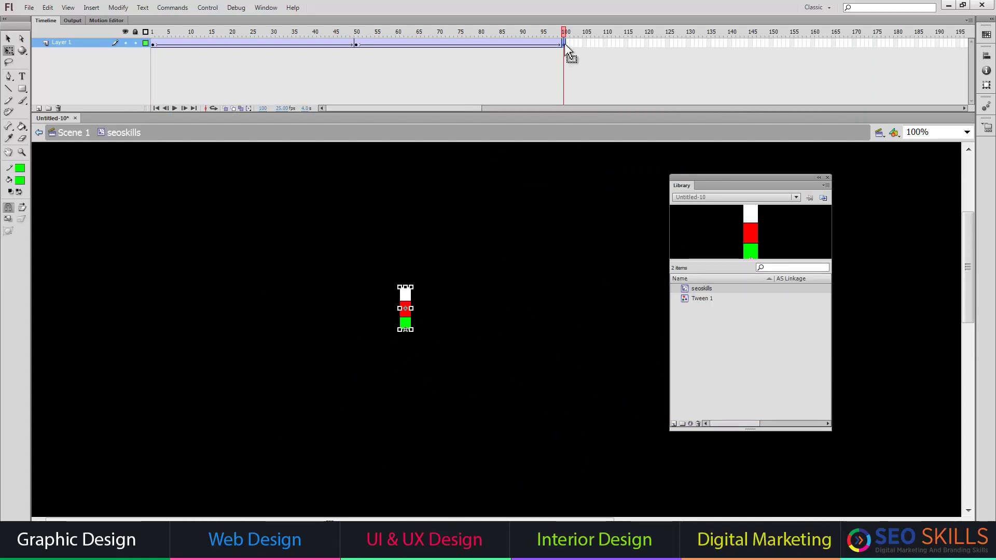
mouse_move(564, 44)
mouse_down()
mouse_move(986, 49)
mouse_move(959, 44)
mouse_up()
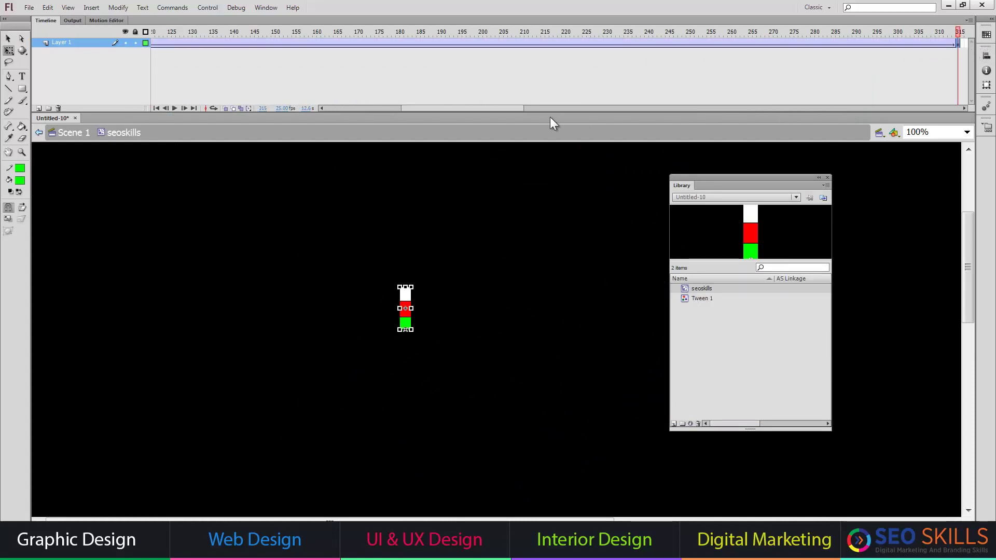
drag(491, 107, 426, 109)
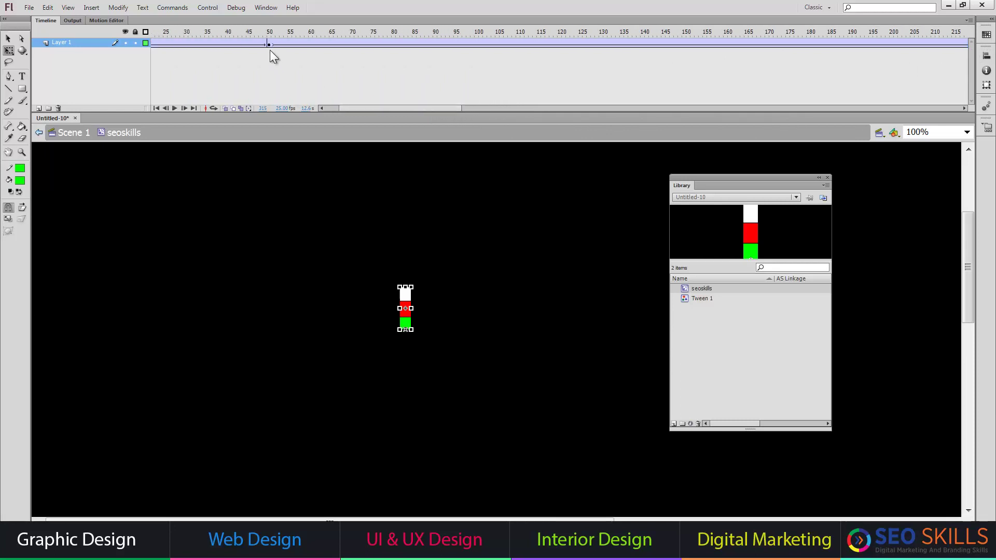
click(269, 47)
drag(566, 43, 805, 44)
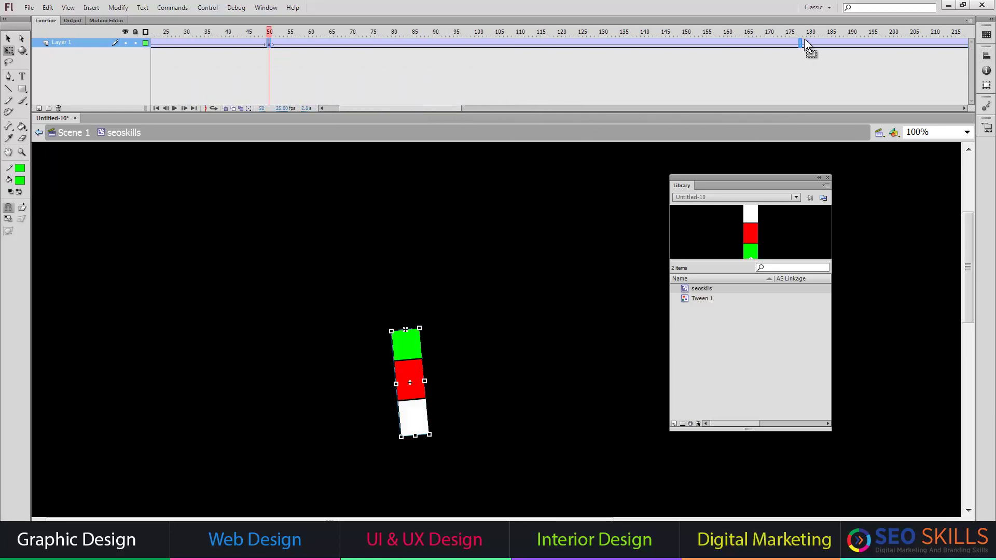
click(805, 44)
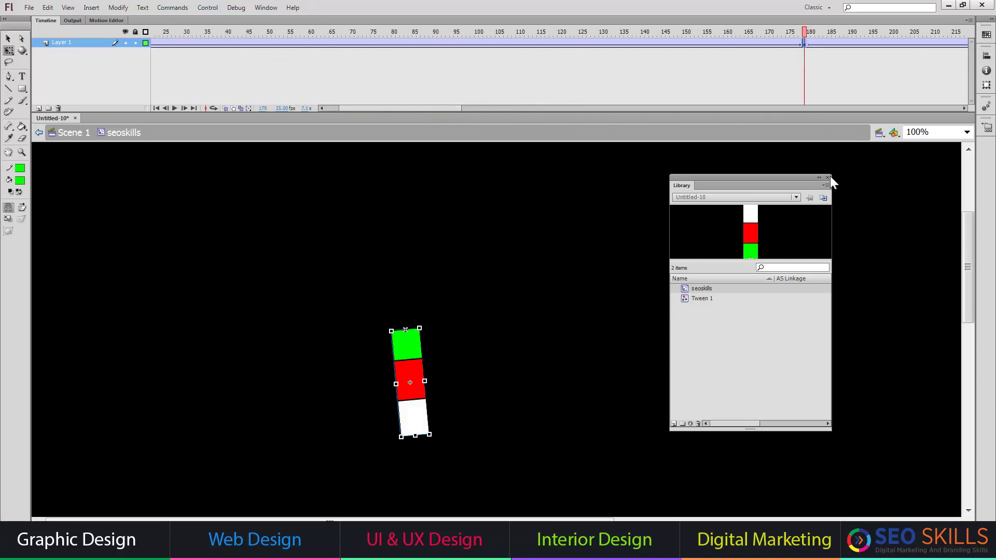
click(38, 108)
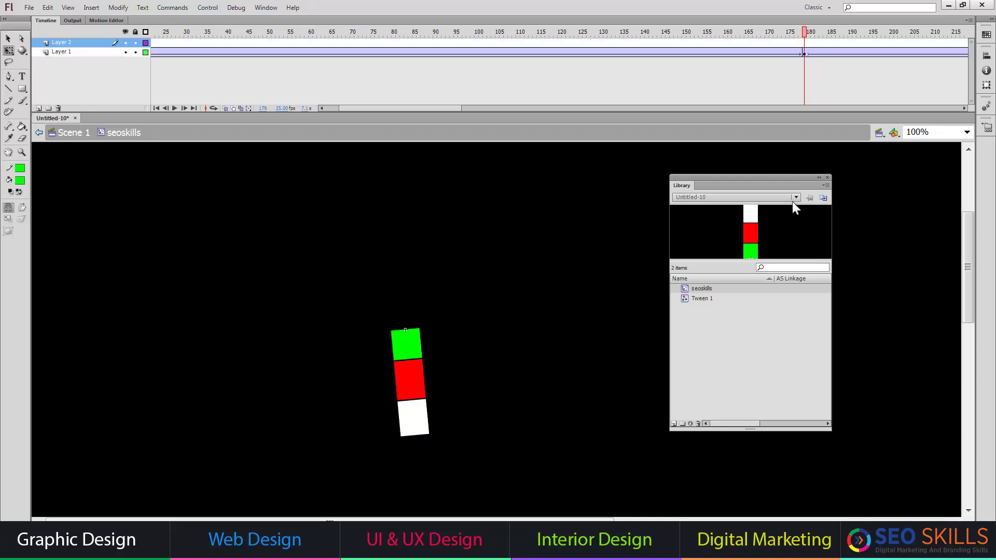
Step: Draw a green circle and move it just above the coloured blocks on Layer 2
click(827, 178)
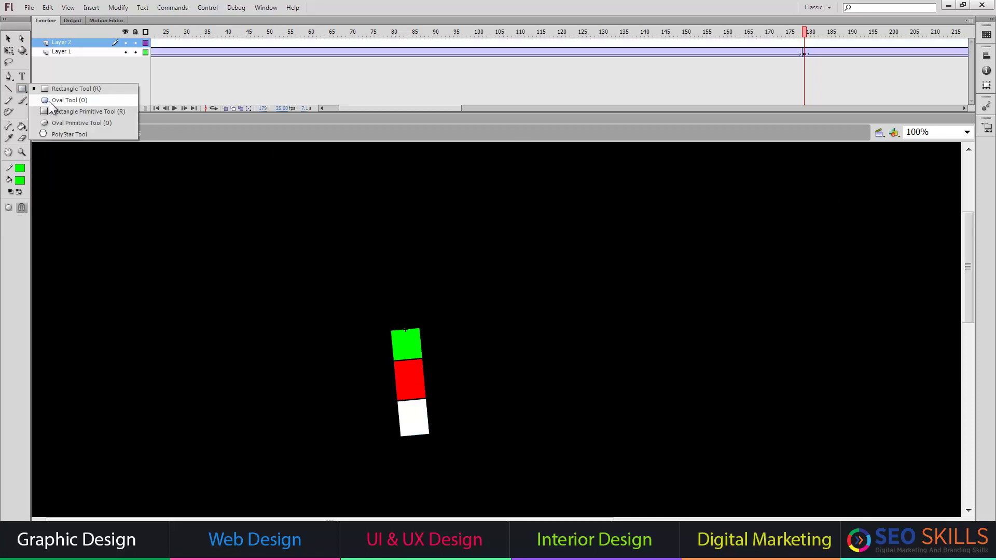
drag(22, 93, 49, 97)
drag(144, 224, 144, 227)
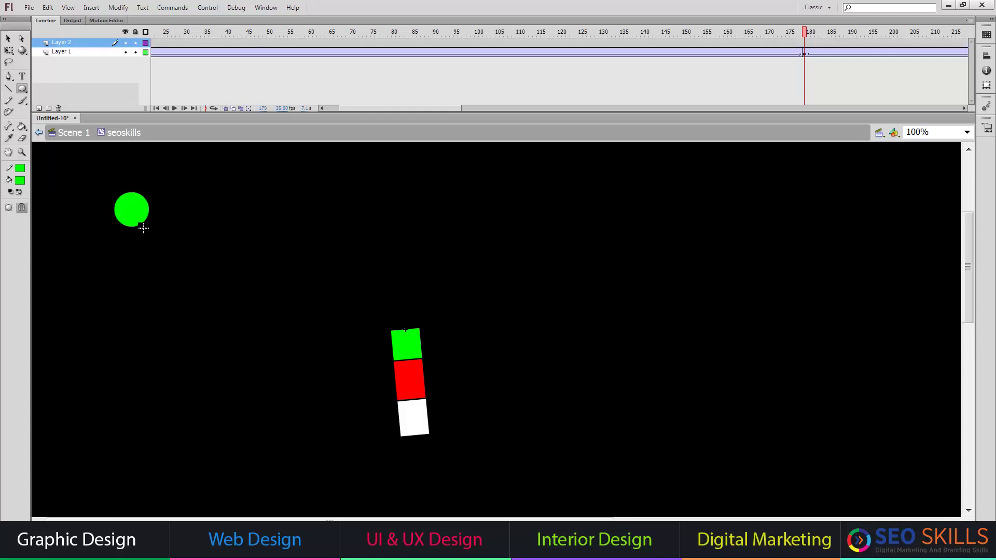
key(v)
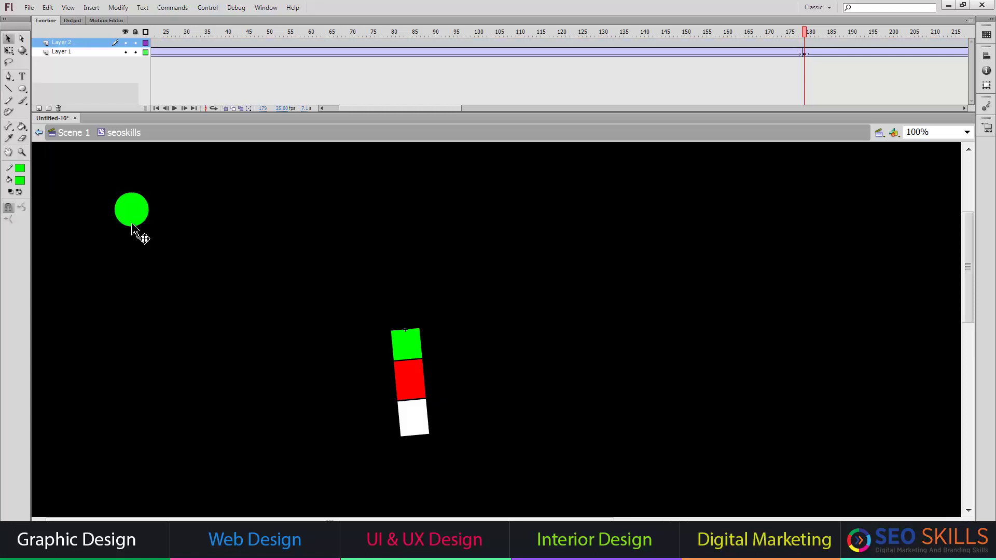
click(130, 223)
drag(128, 220, 405, 283)
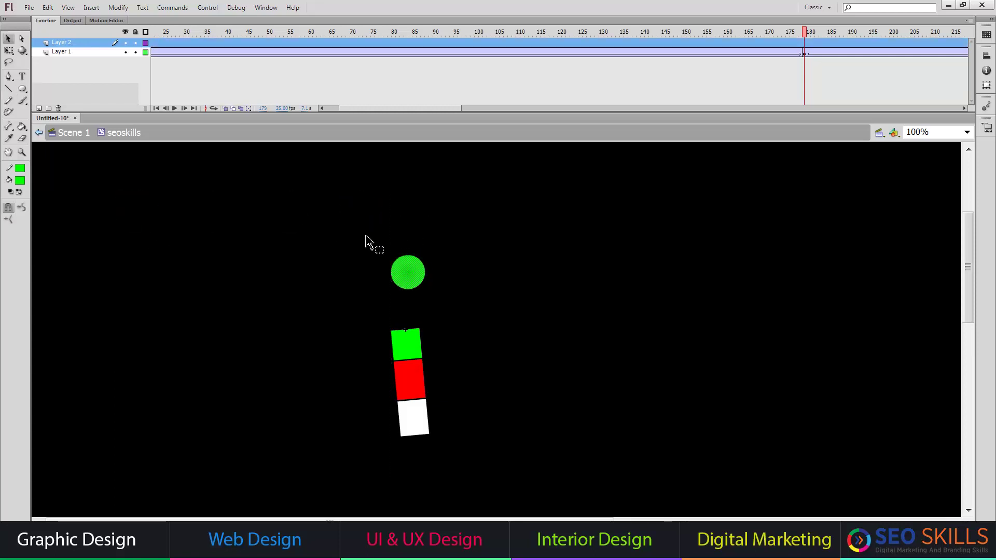
Step: Insert an empty keyframe at frame 179 on Layer 2
click(803, 43)
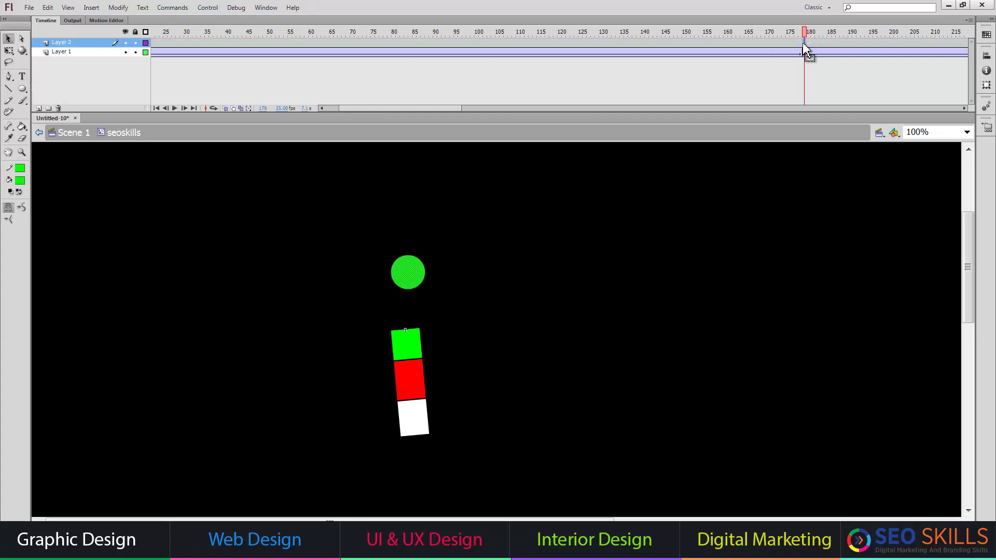
key(F7)
drag(24, 90, 61, 132)
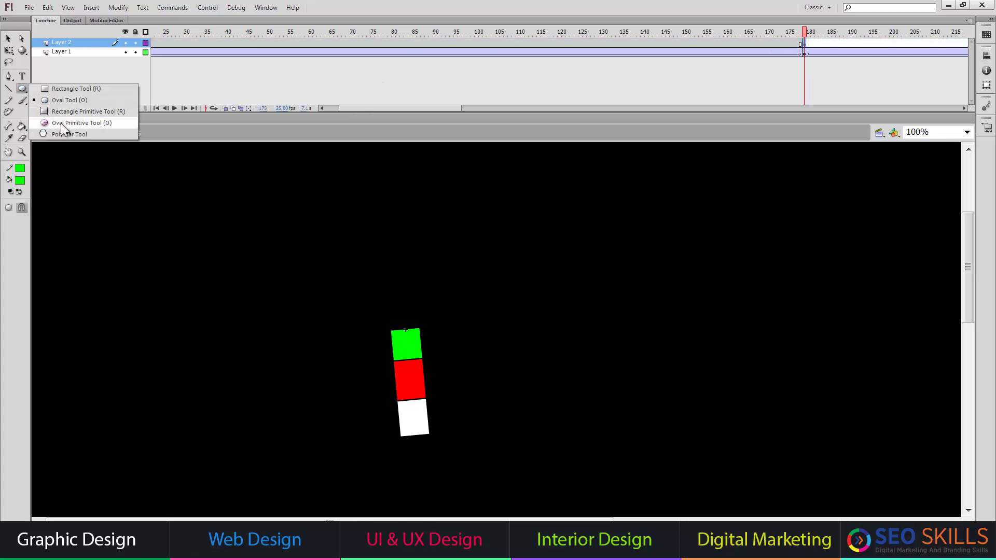
Step: Set the PolyStar tool to 26 sides and draw a star above the coloured blocks
key(ctrl+F3)
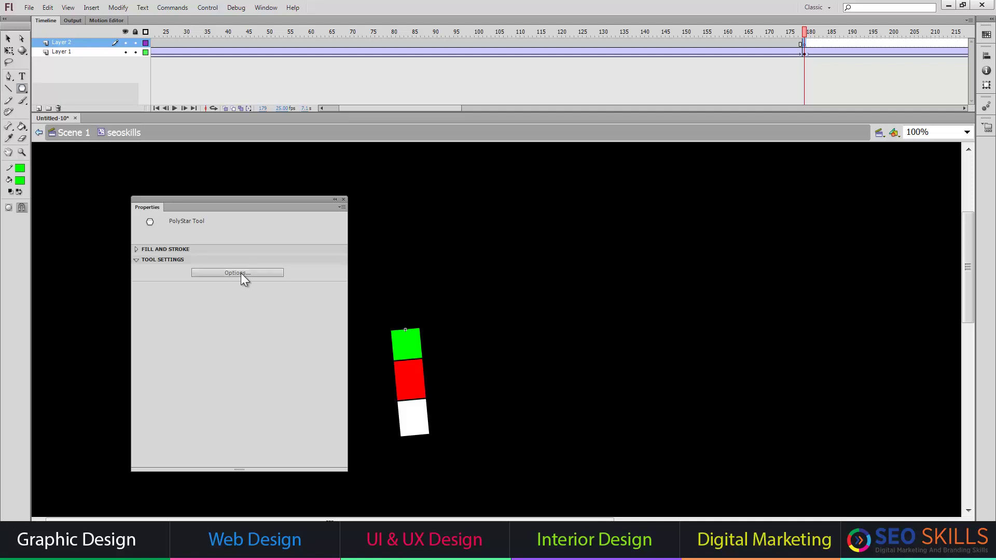
click(241, 273)
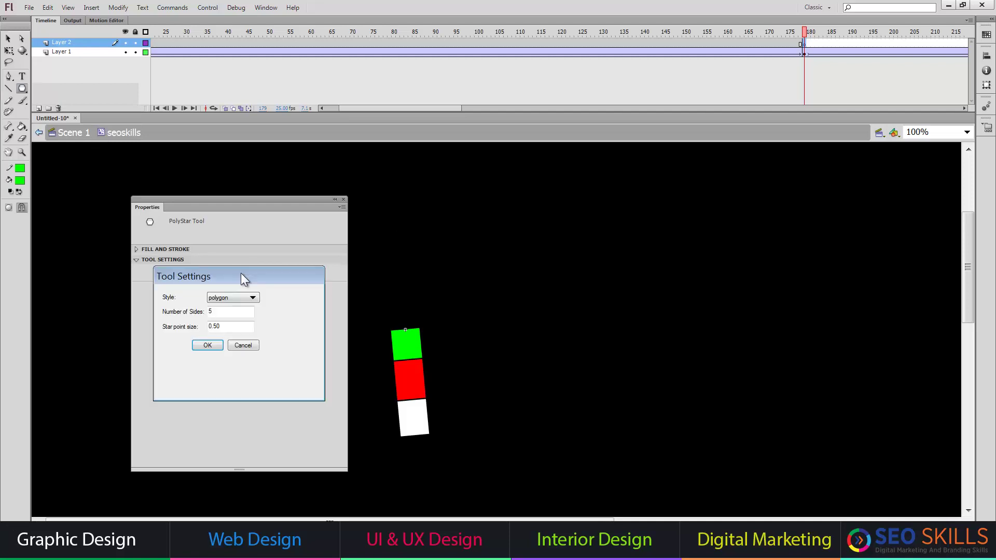
double_click(227, 316)
text(26)
click(207, 344)
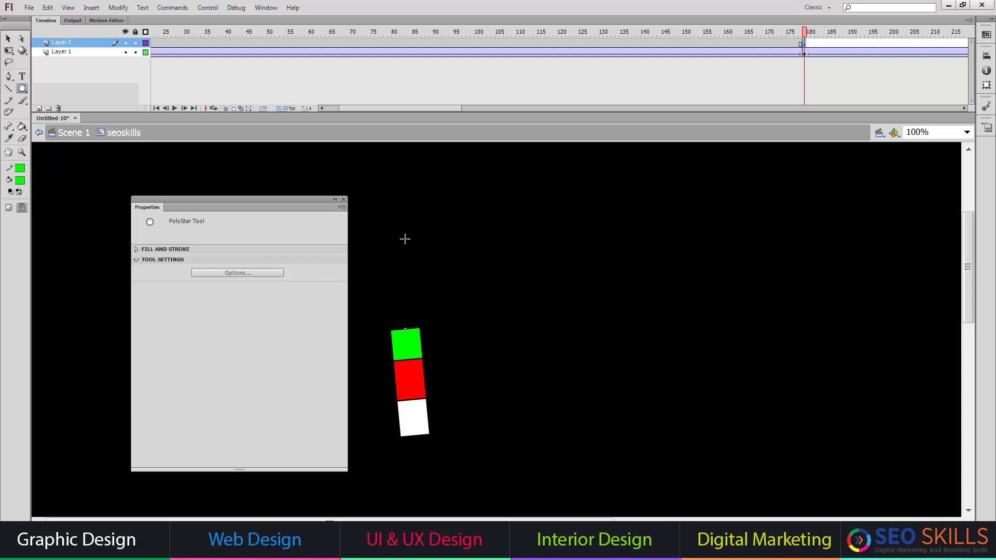
click(343, 199)
drag(386, 220, 408, 242)
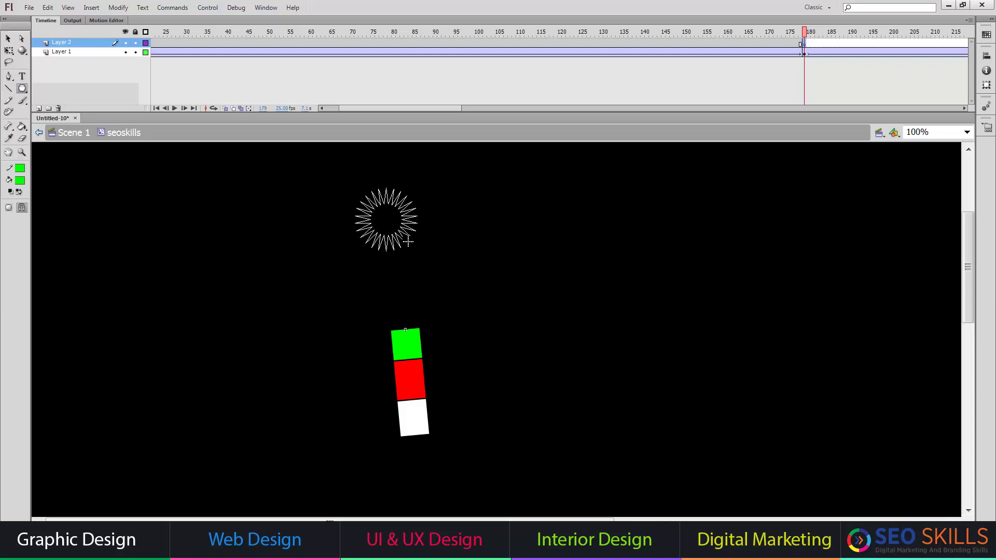
click(8, 38)
Step: Fill the star with red and delete its green outline
click(382, 219)
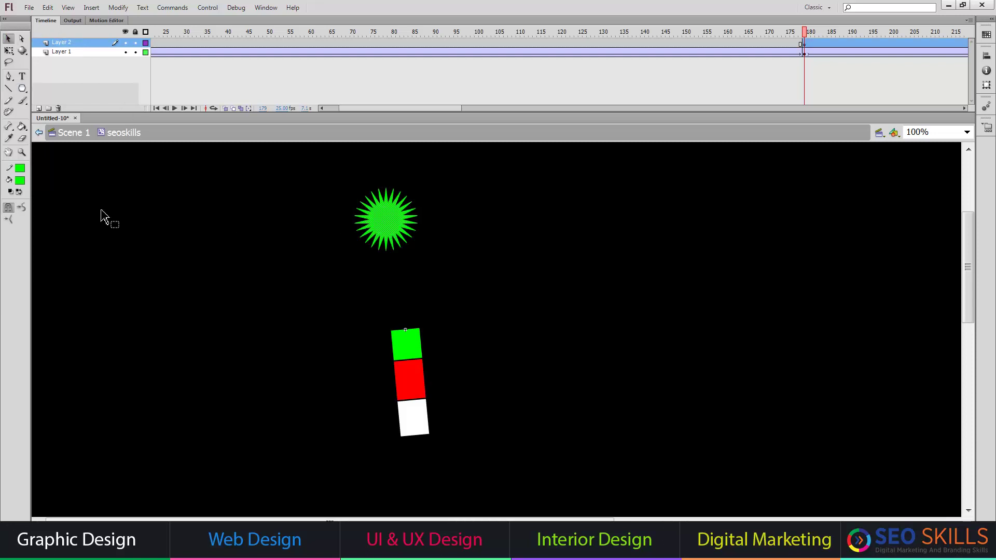
click(19, 181)
click(27, 254)
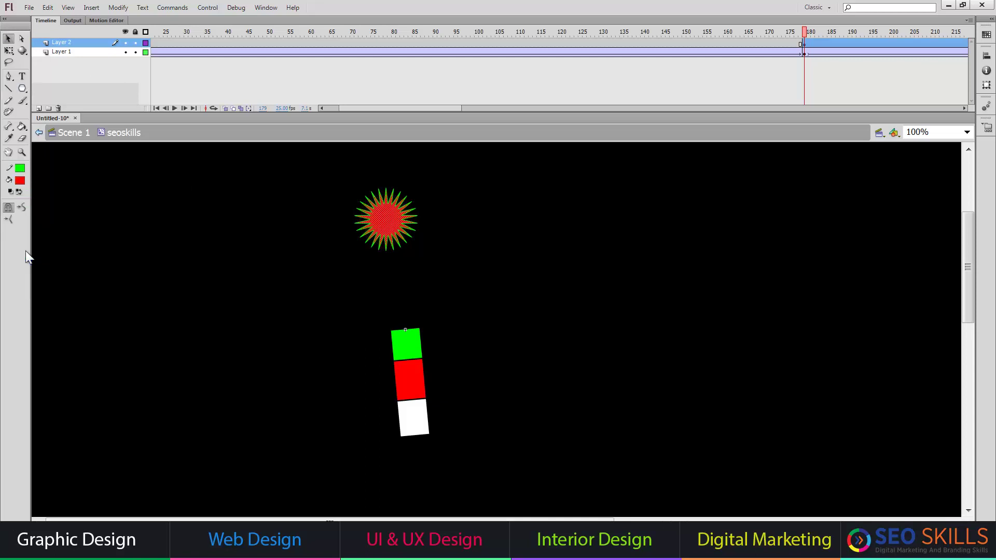
click(407, 261)
double_click(396, 249)
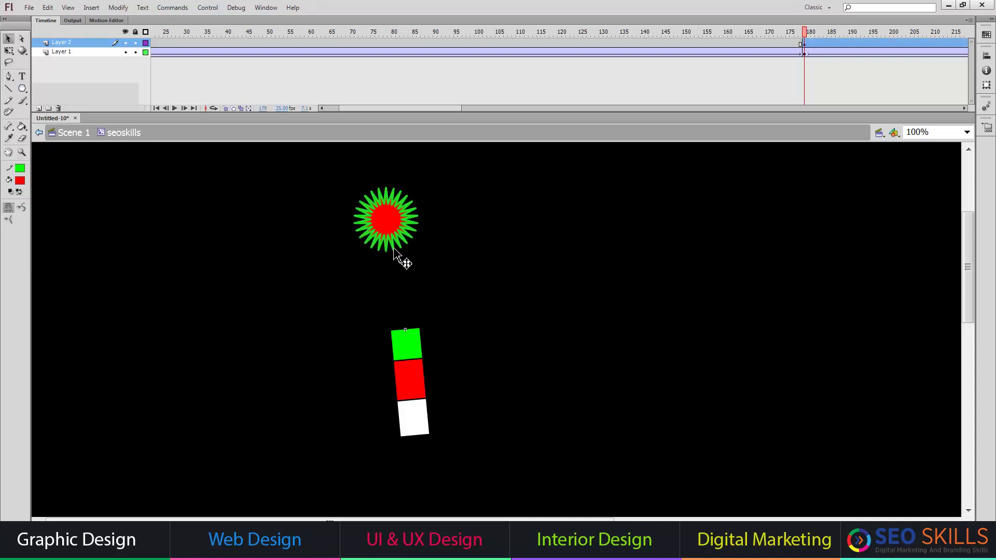
key(Delete)
Step: Move the red star slightly lower, return to the main scene and test the movie
click(397, 251)
drag(397, 251, 406, 282)
click(500, 260)
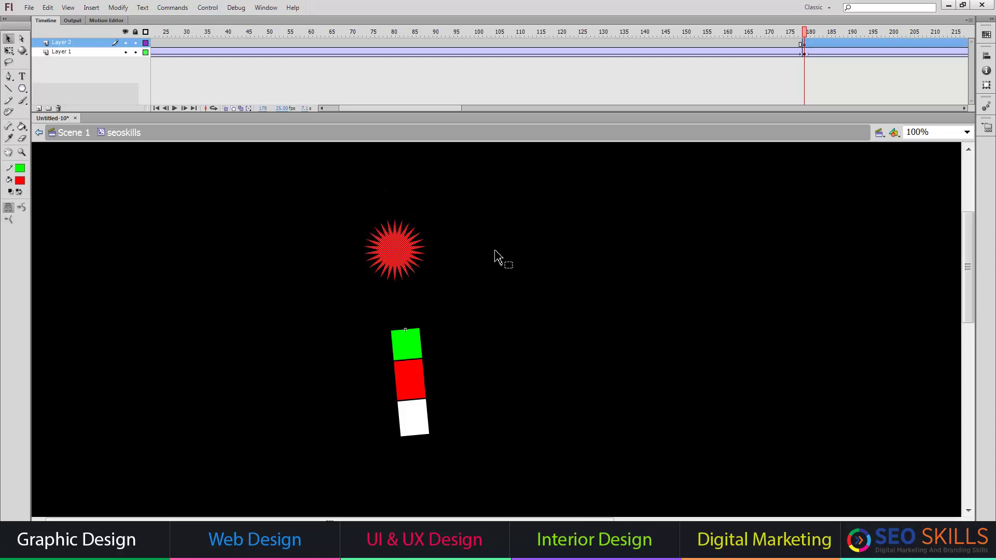
click(35, 132)
key(ctrl+Return)
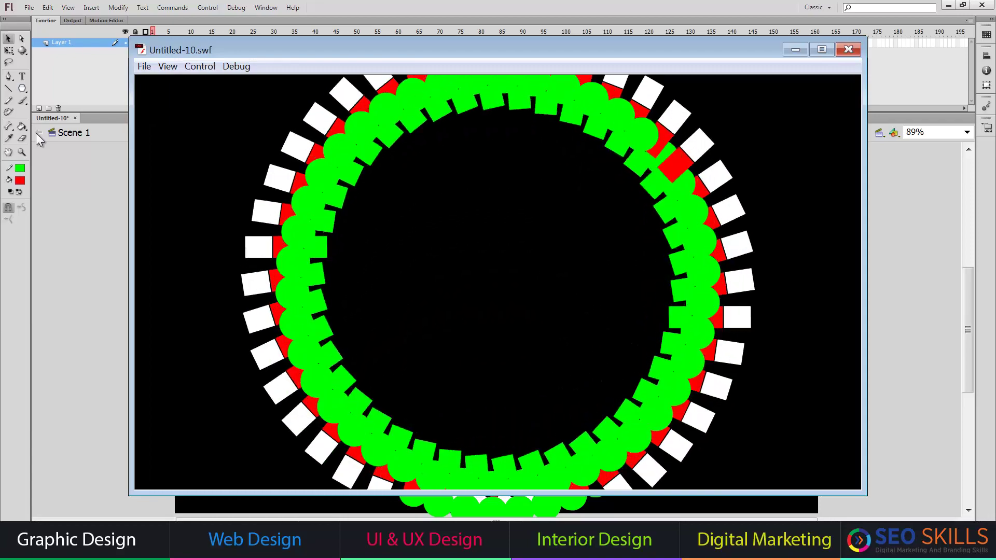
Step: Inside the seoskills symbol, apply a shape tween to Layer 2's frames
click(856, 52)
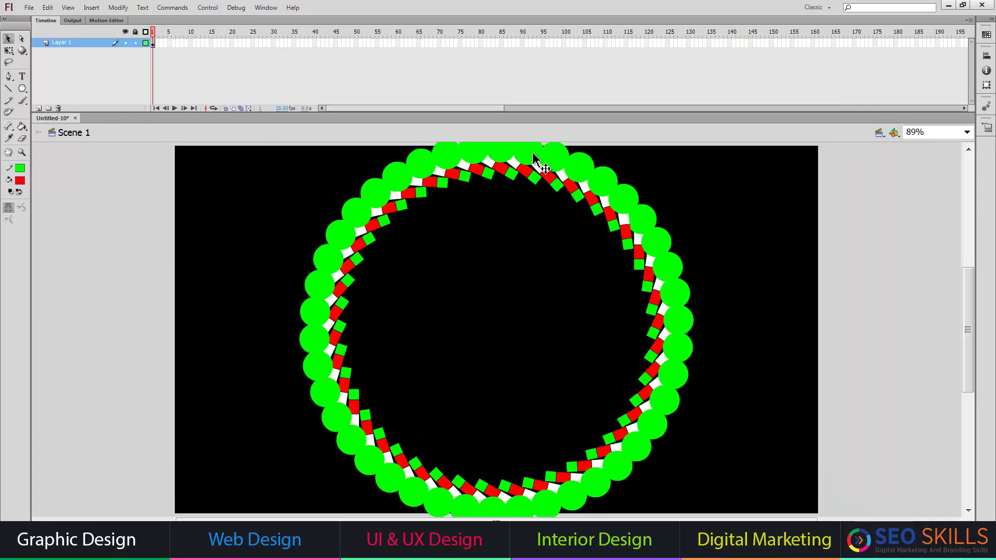
double_click(545, 158)
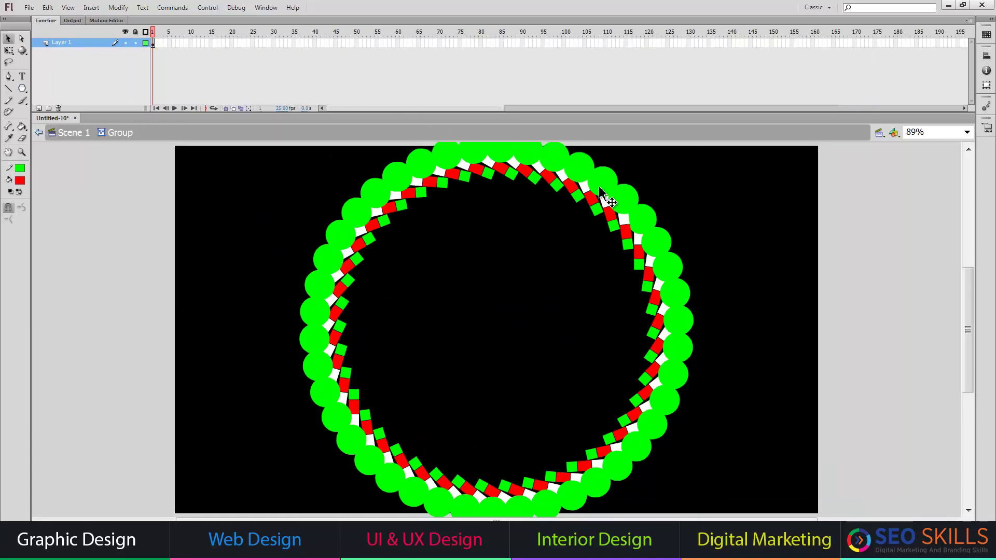
double_click(625, 197)
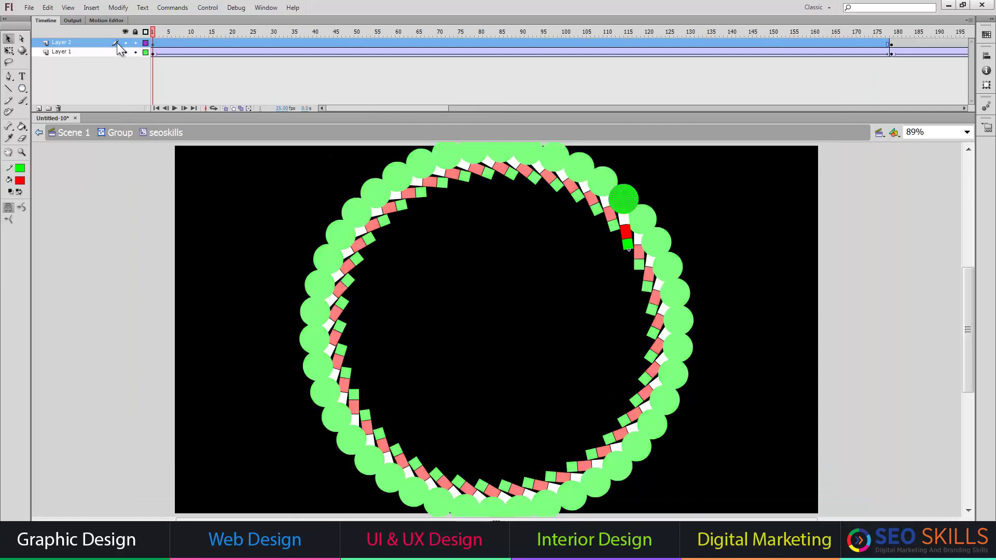
right_click(182, 42)
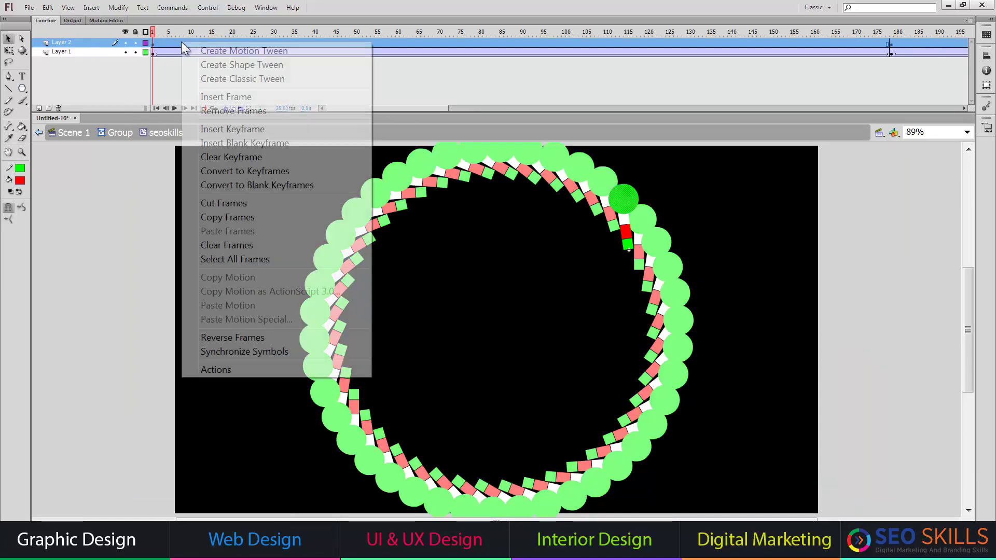
click(225, 64)
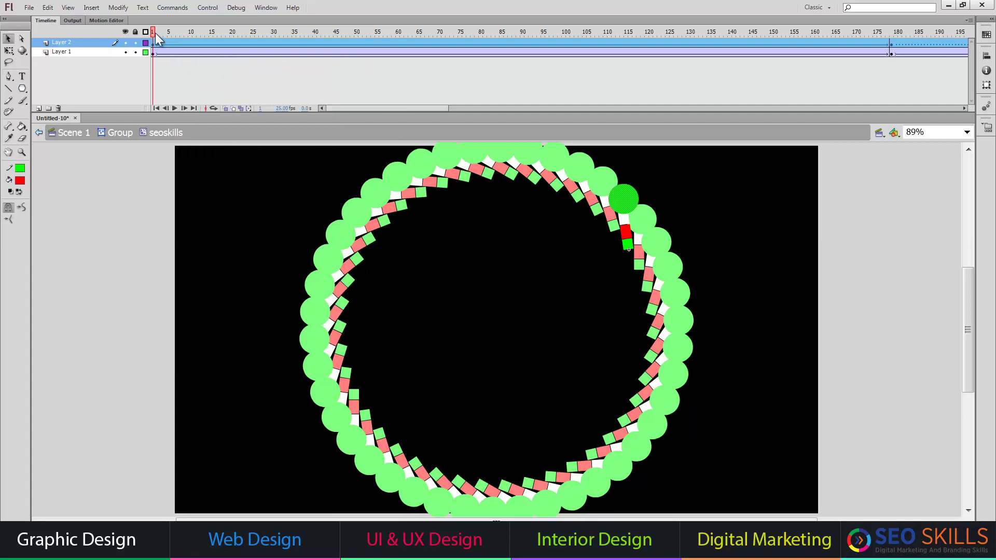
Step: Scrub through the circle-to-star morph, leave the symbol and preview the movie
click(157, 33)
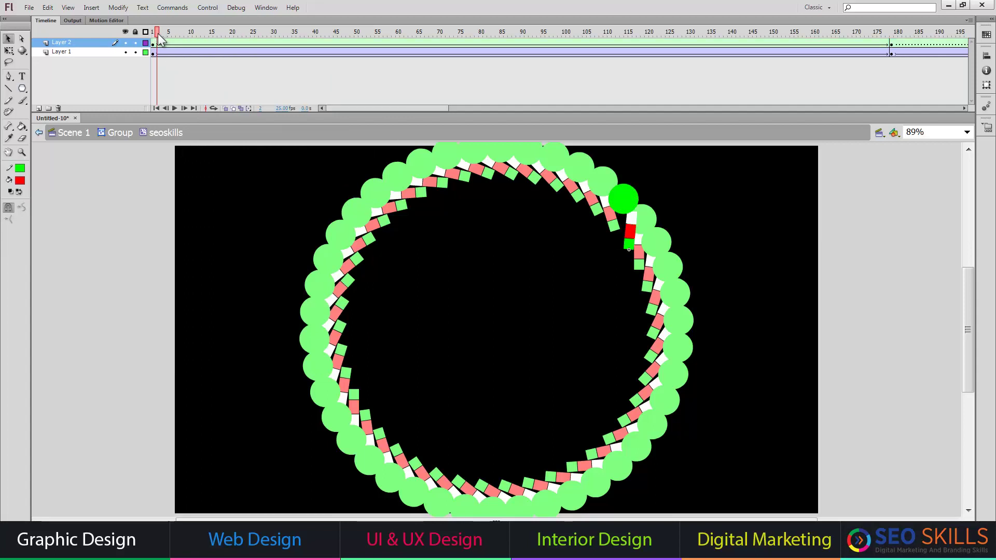
drag(158, 33, 542, 32)
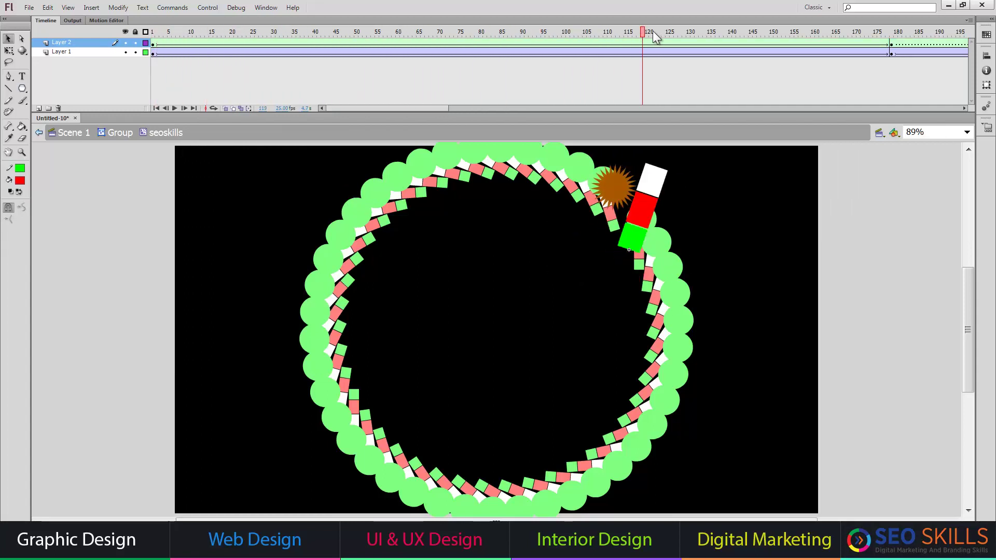
click(237, 35)
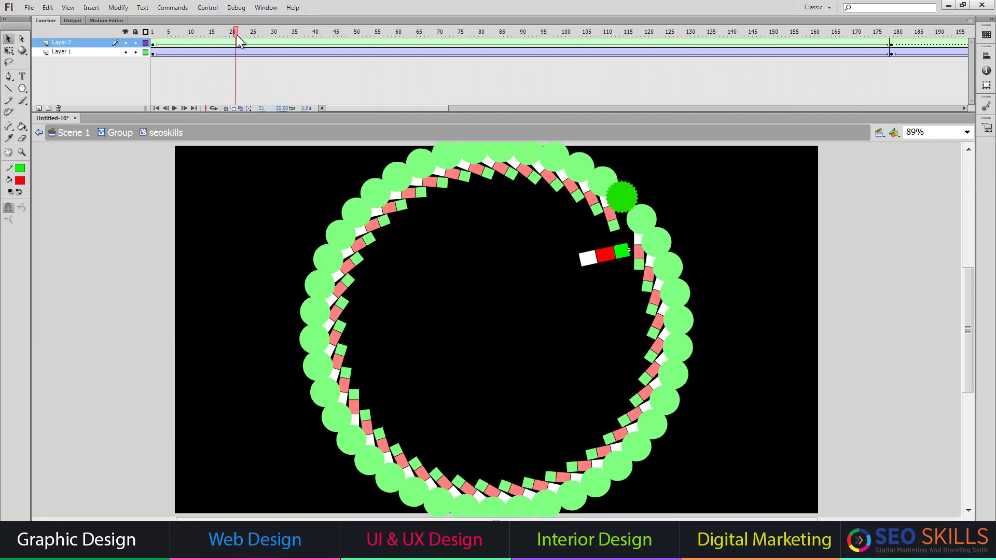
click(41, 130)
key(ctrl+Return)
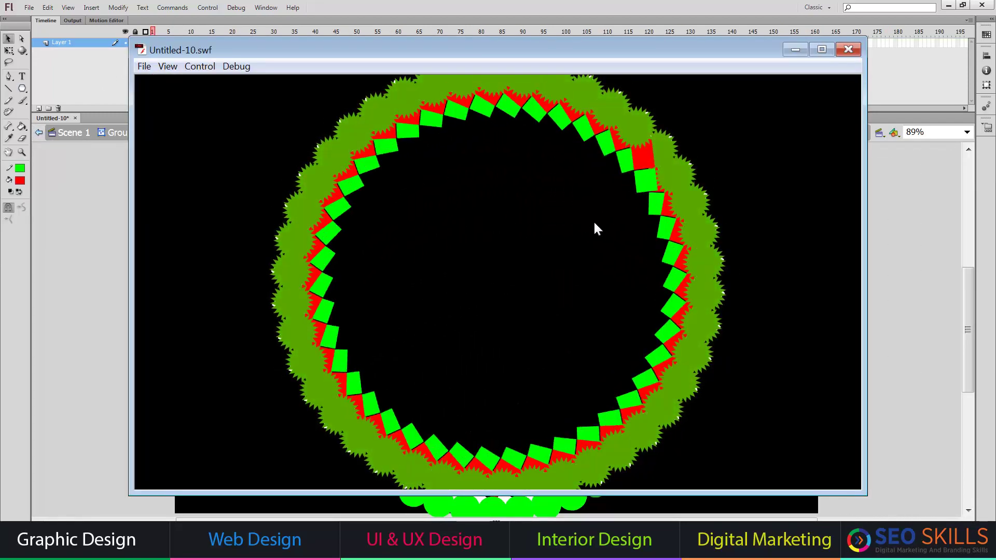
Step: Watch the morphing ring preview maximised, then close the preview window
double_click(603, 51)
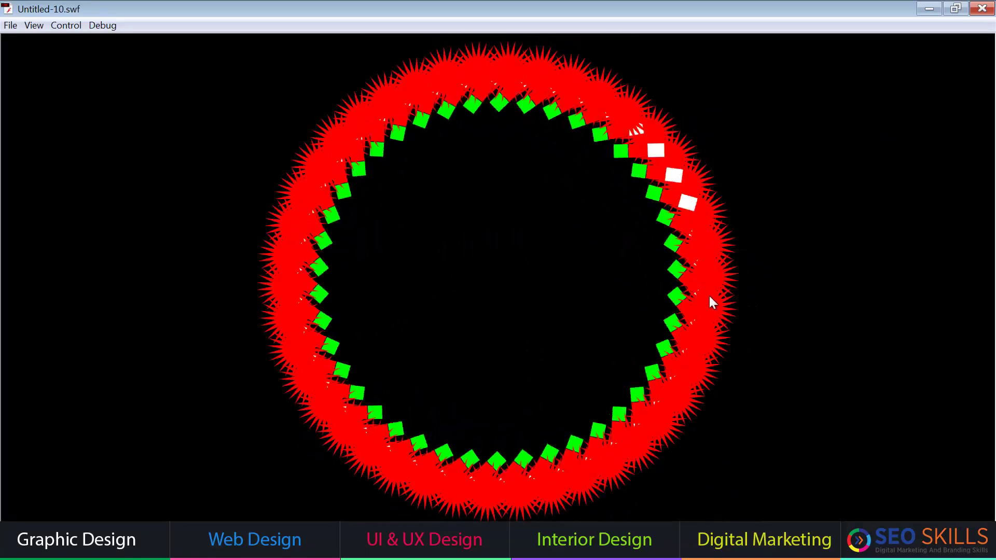
key(ctrl+w)
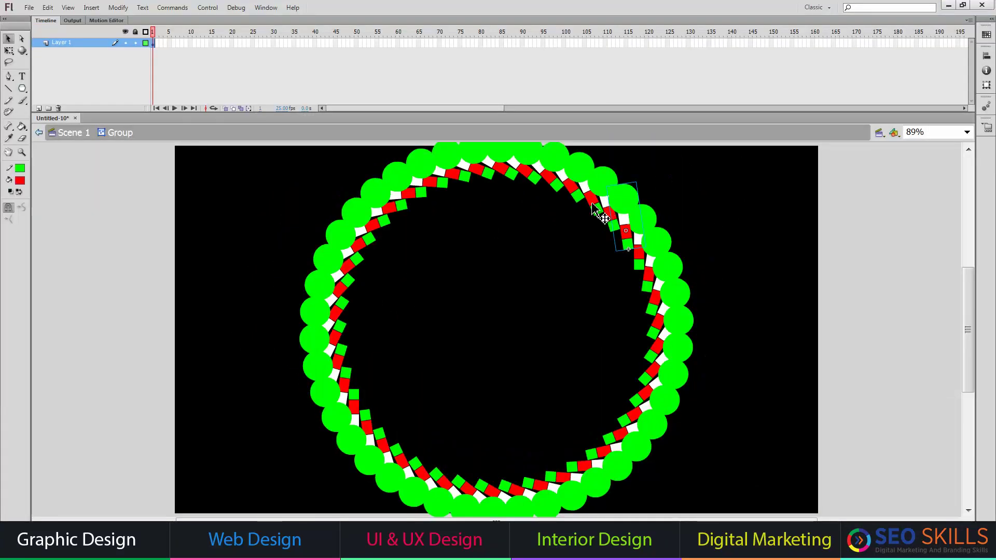
Step: Close Untitled-10 without saving and create a new ActionScript 3.0 document
key(ctrl+w)
click(500, 284)
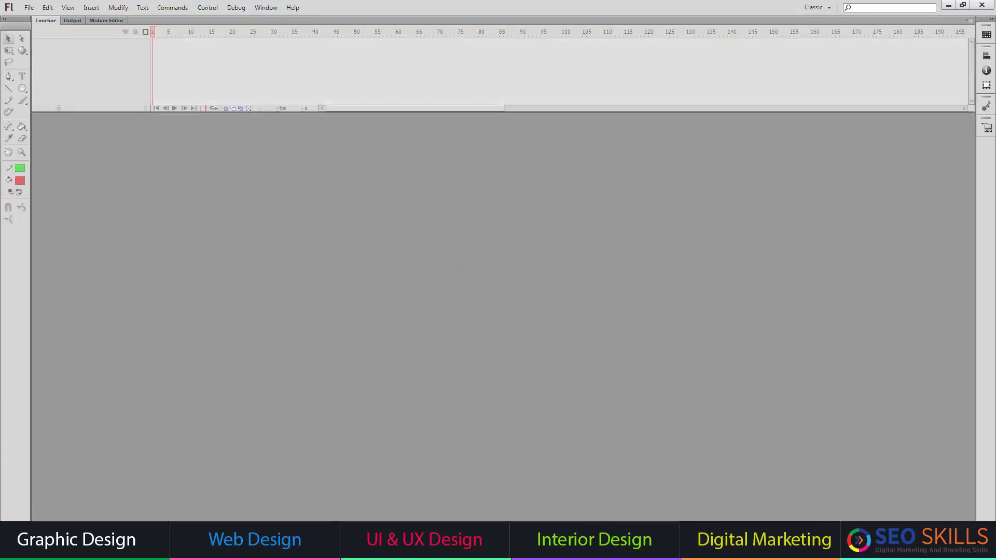
key(ctrl+n)
key(Return)
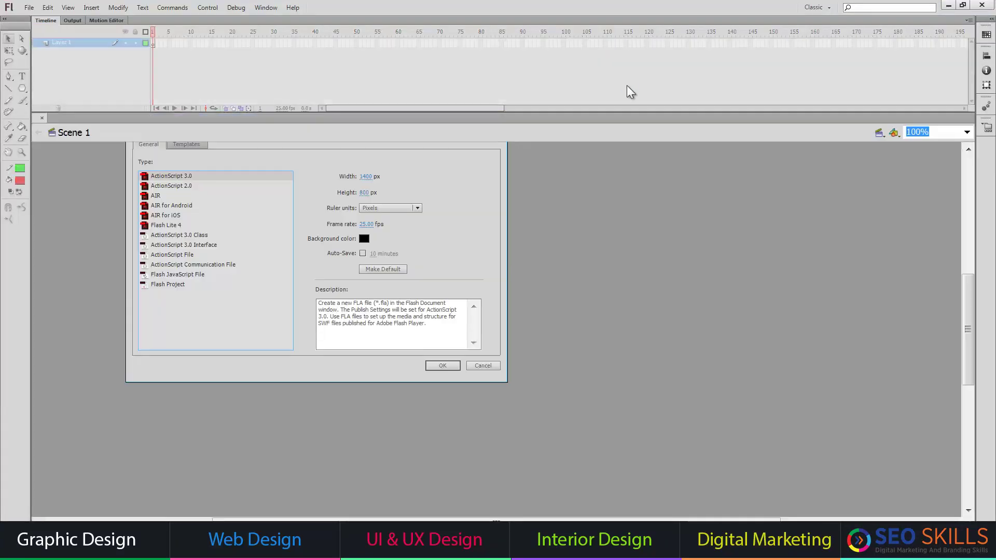
Step: Create a new movie clip symbol named seoskills2
click(100, 10)
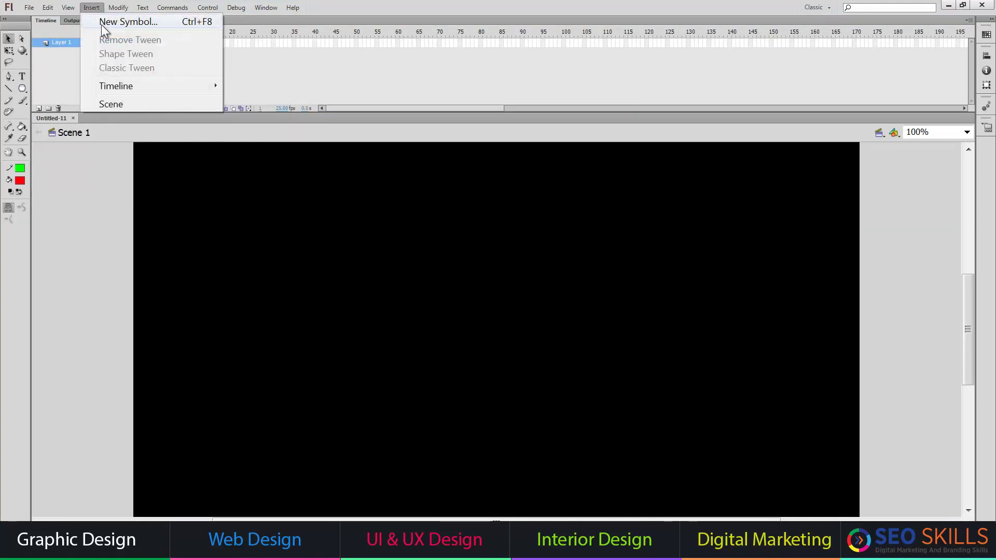
click(103, 23)
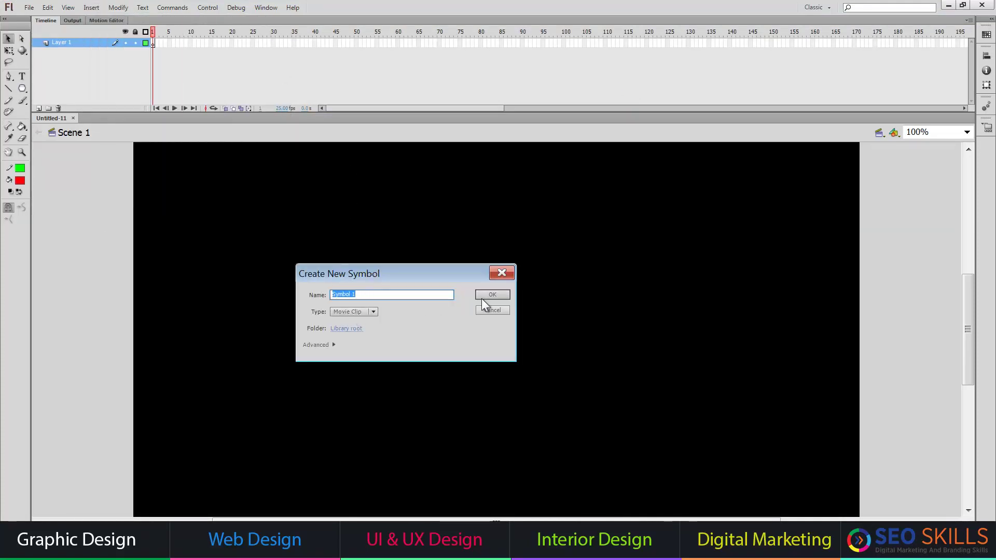
text(seoskills)
text(2)
click(481, 297)
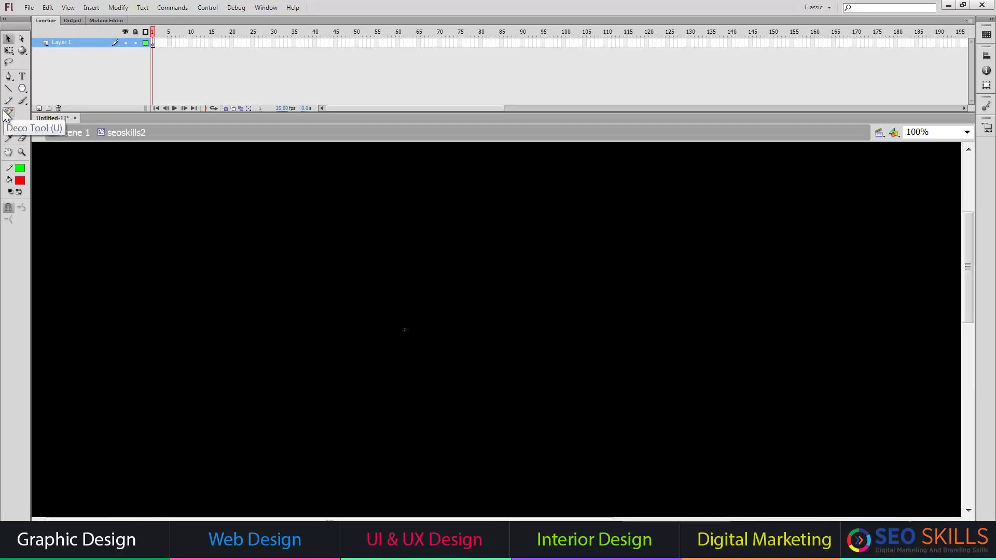
Step: Draw a tall thin red rectangle and move it just above the symbol's centre point
drag(22, 91, 67, 88)
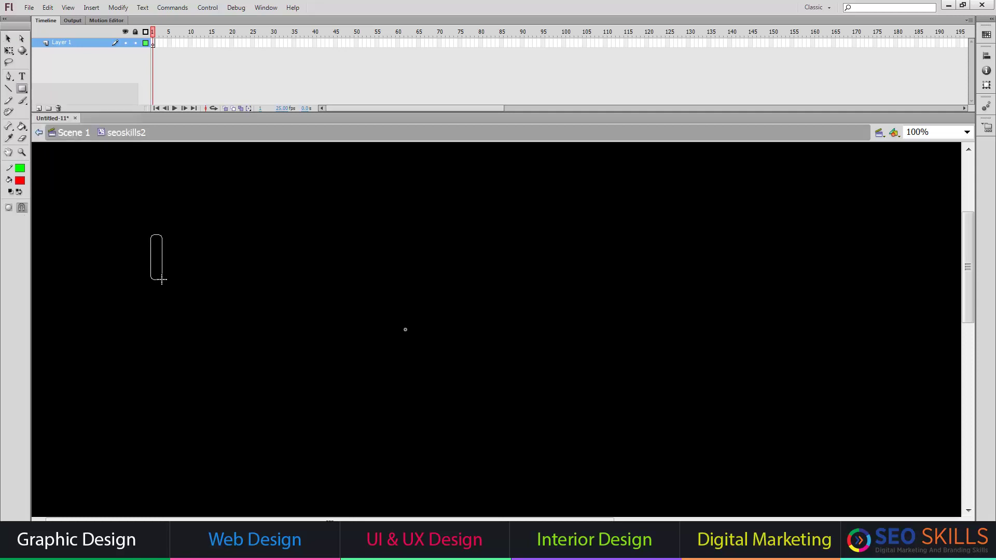
drag(162, 280, 182, 274)
key(v)
drag(116, 196, 186, 246)
drag(123, 214, 192, 306)
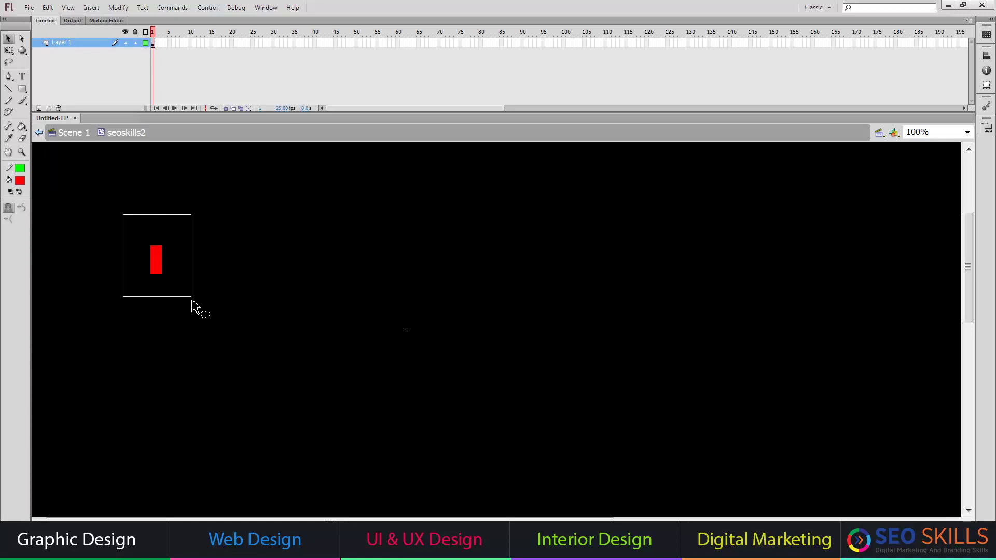
drag(159, 270, 404, 254)
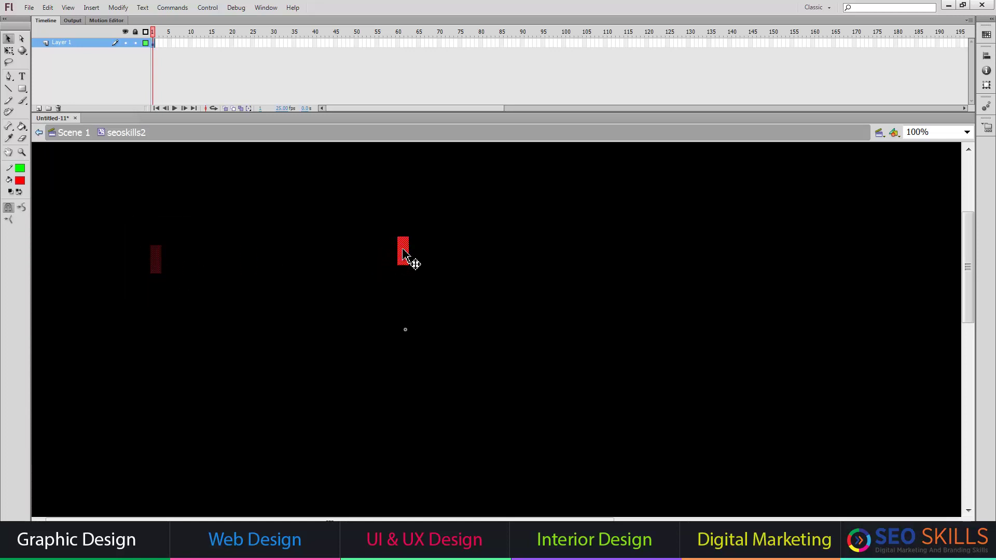
key(q)
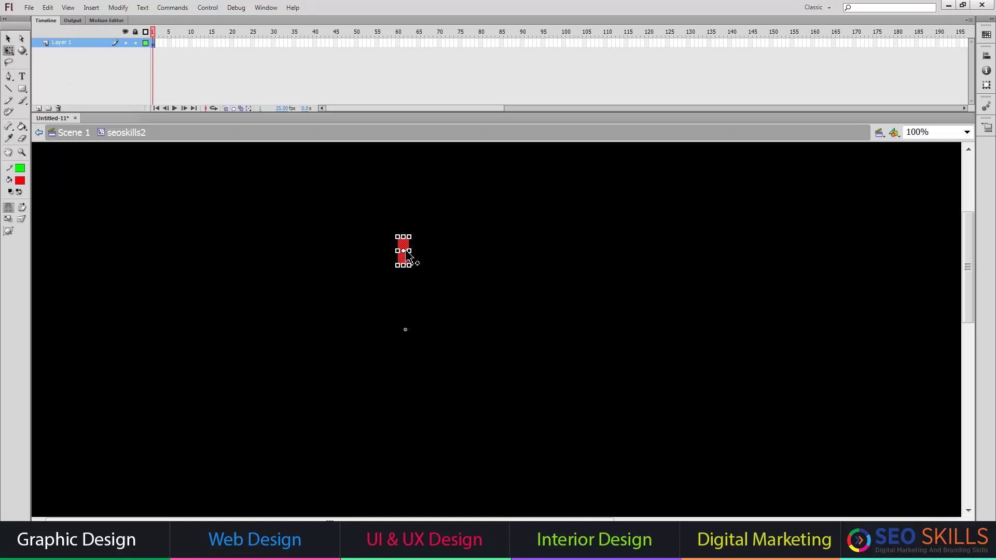
Step: Pivot the bar on the centre and duplicate it at 30° rotation steps into a ring
drag(403, 328, 404, 328)
key(ctrl+t)
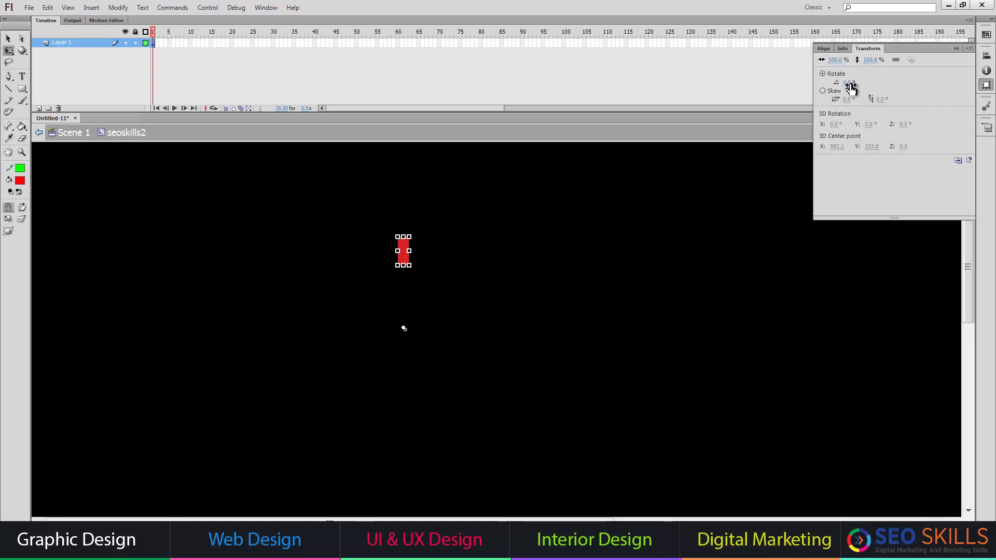
text(30)
click(957, 160)
click(957, 160)
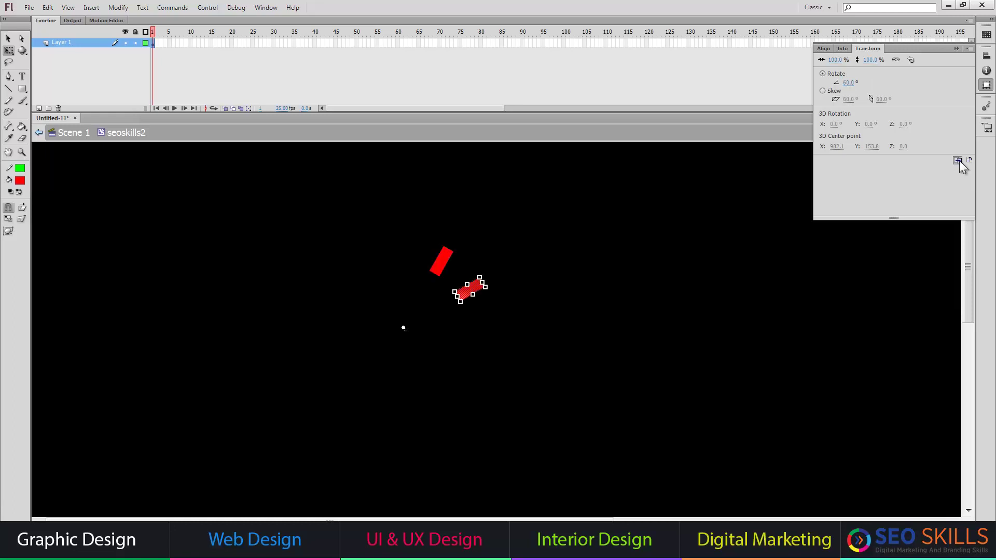
click(957, 160)
click(957, 161)
click(957, 160)
click(957, 161)
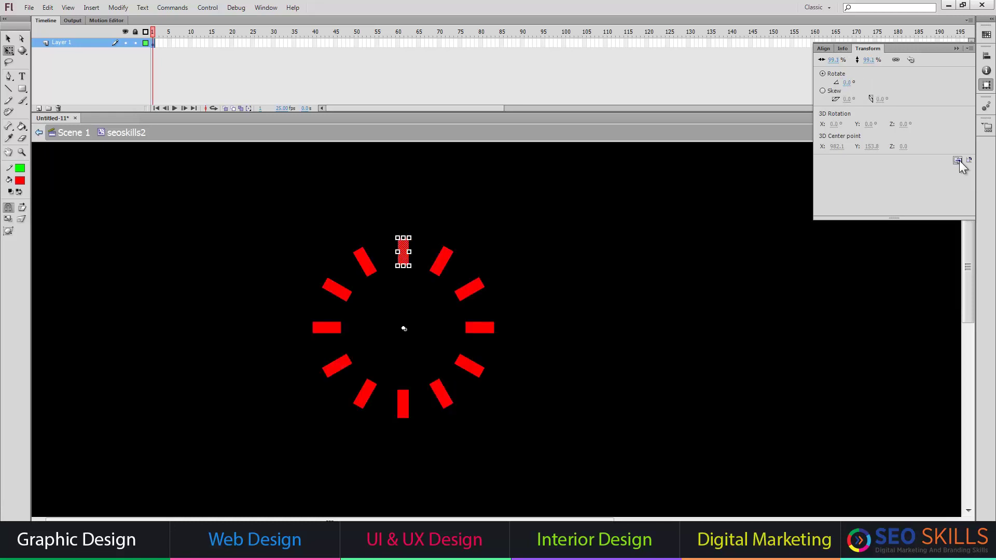
click(319, 111)
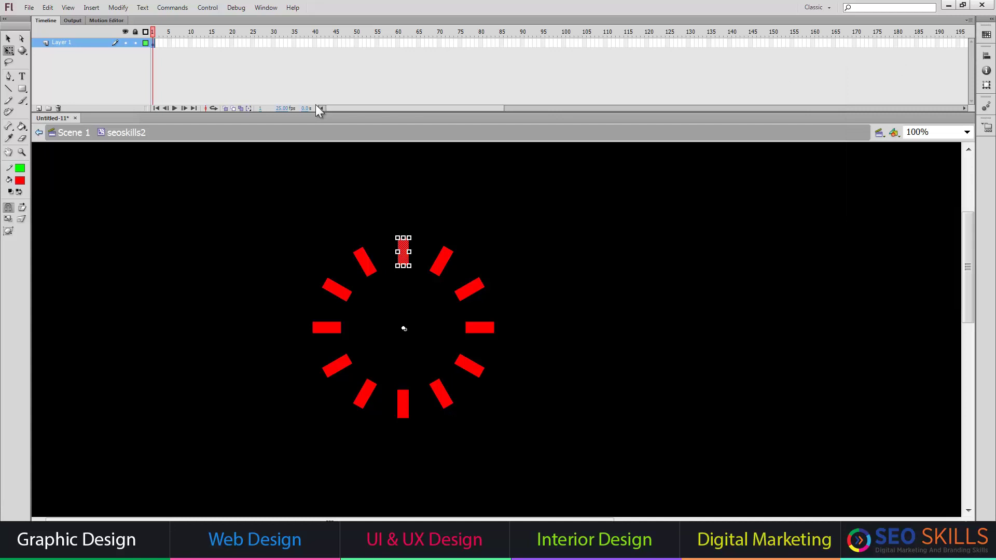
Step: Add a shape tween and a frame-75 keyframe with a rainbow gradient fill
right_click(156, 44)
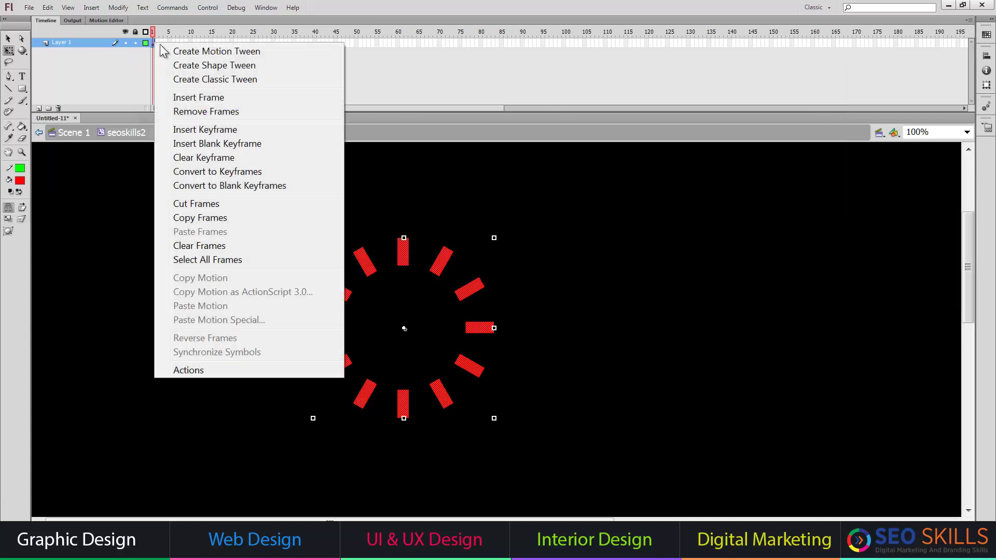
click(210, 65)
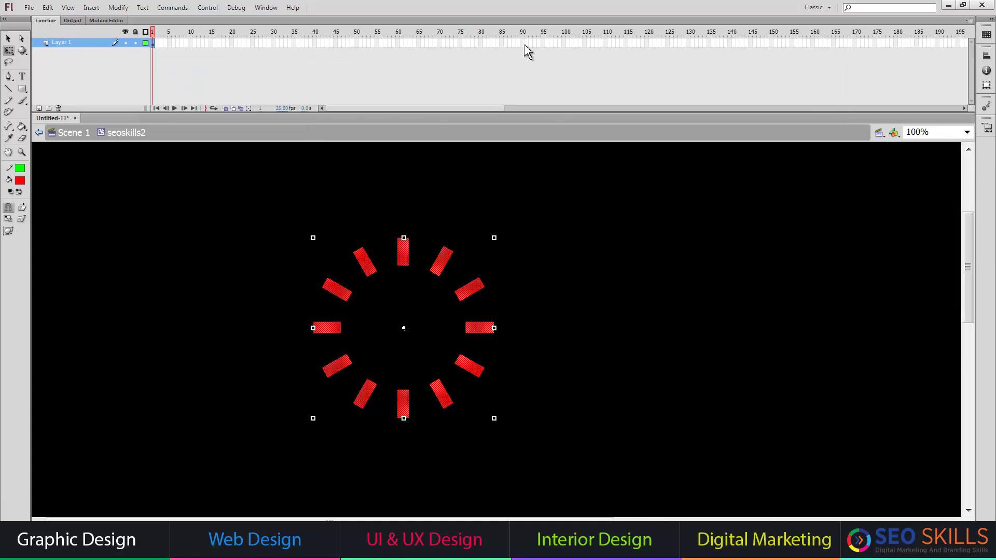
click(458, 45)
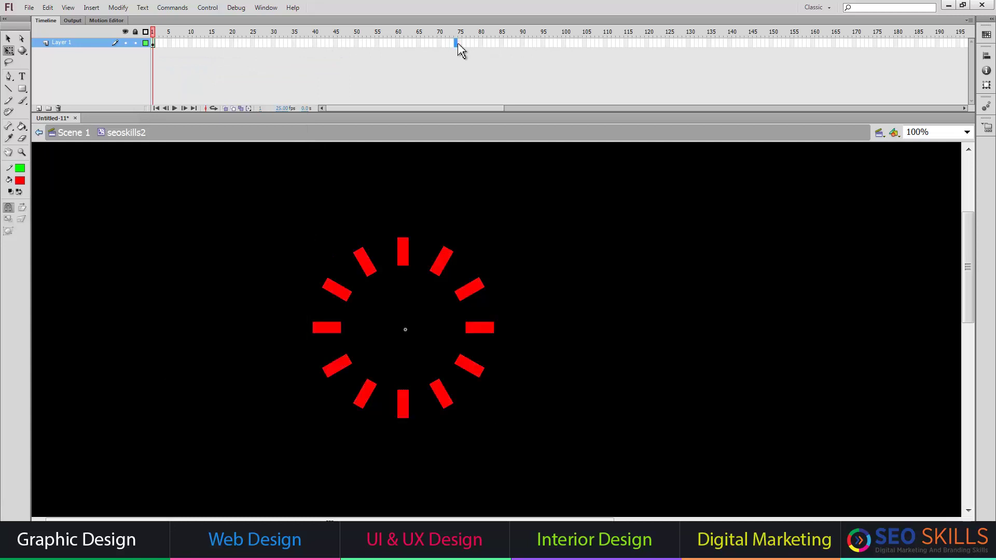
key(F6)
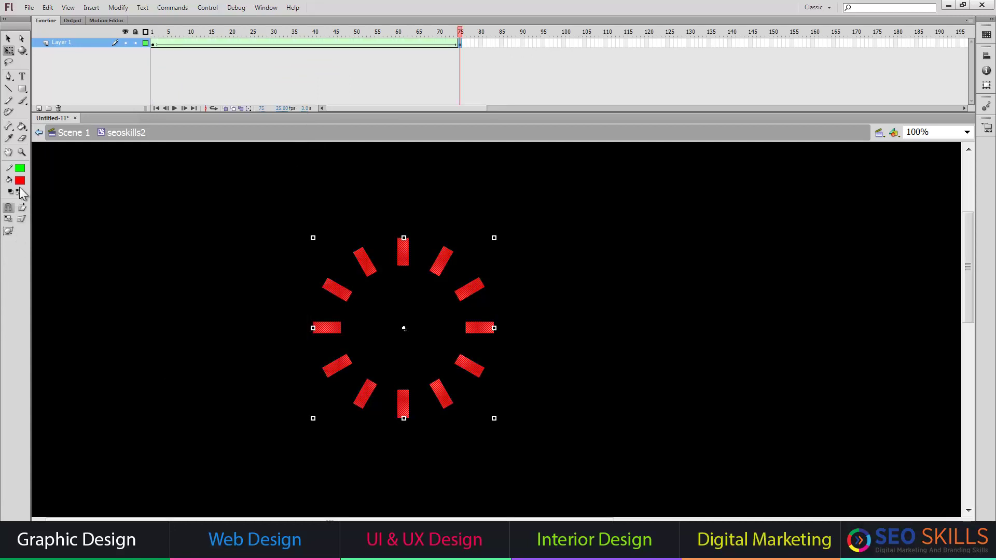
click(20, 180)
click(60, 295)
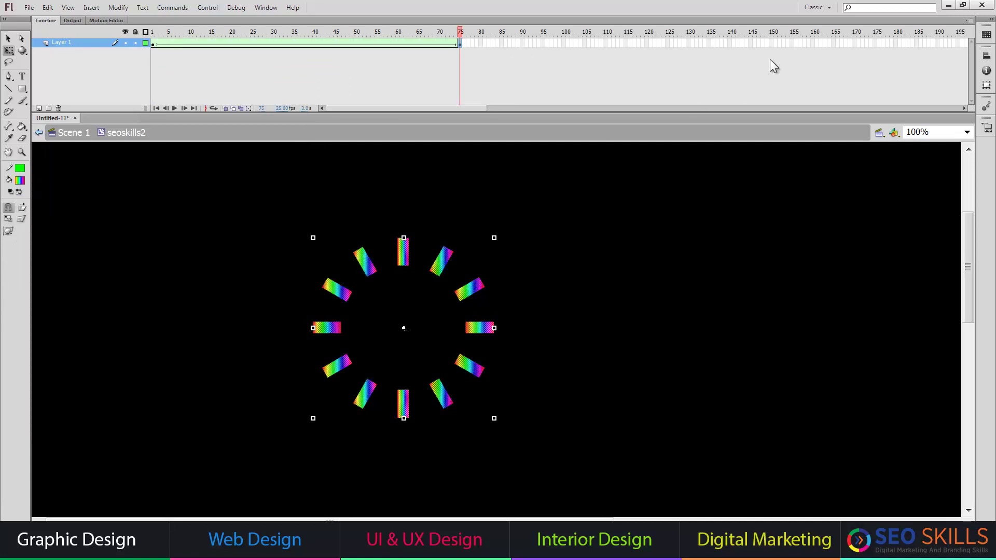
Step: Add a frame-159 keyframe with a blue-to-gold gradient and scale the ring to 50%
key(F6)
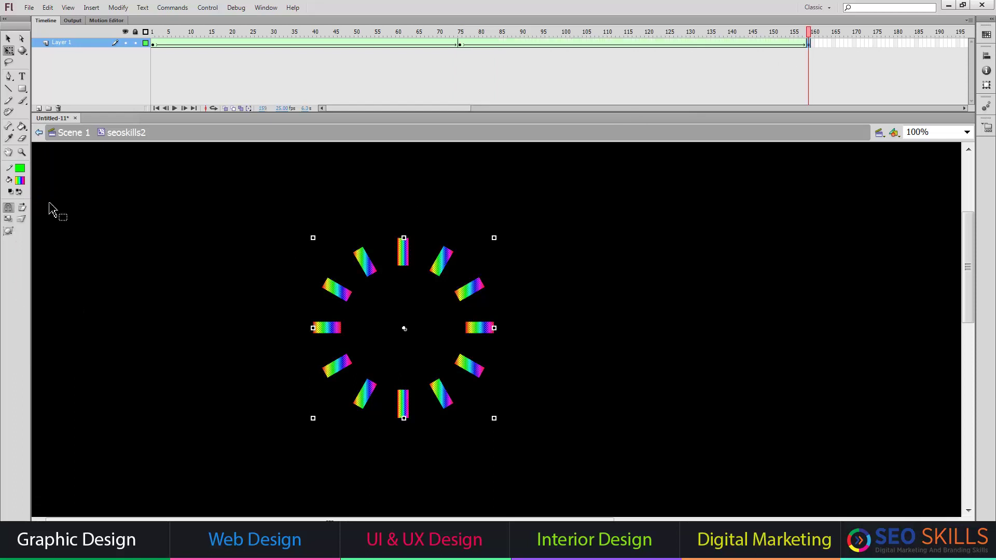
click(19, 179)
click(59, 295)
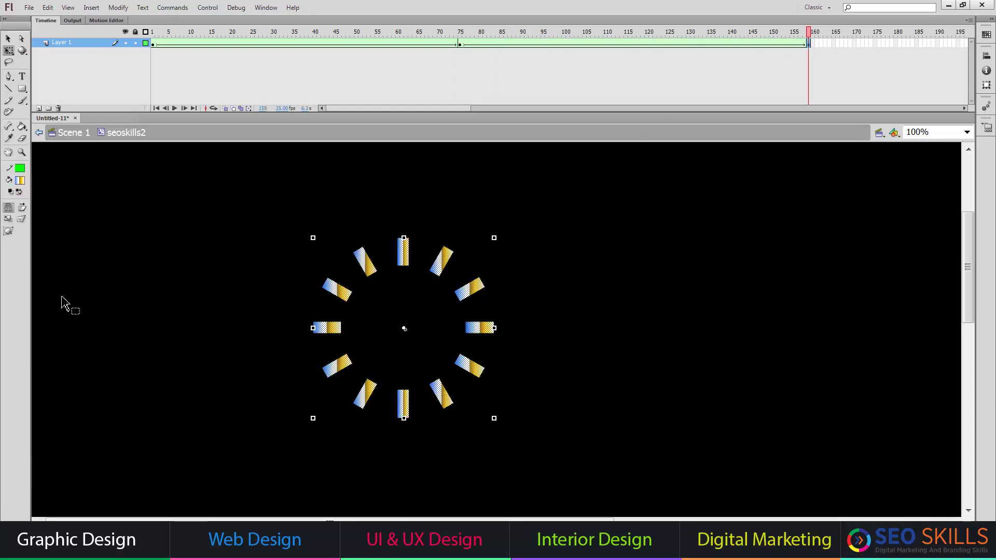
key(ctrl+alt+s)
text(50)
key(Return)
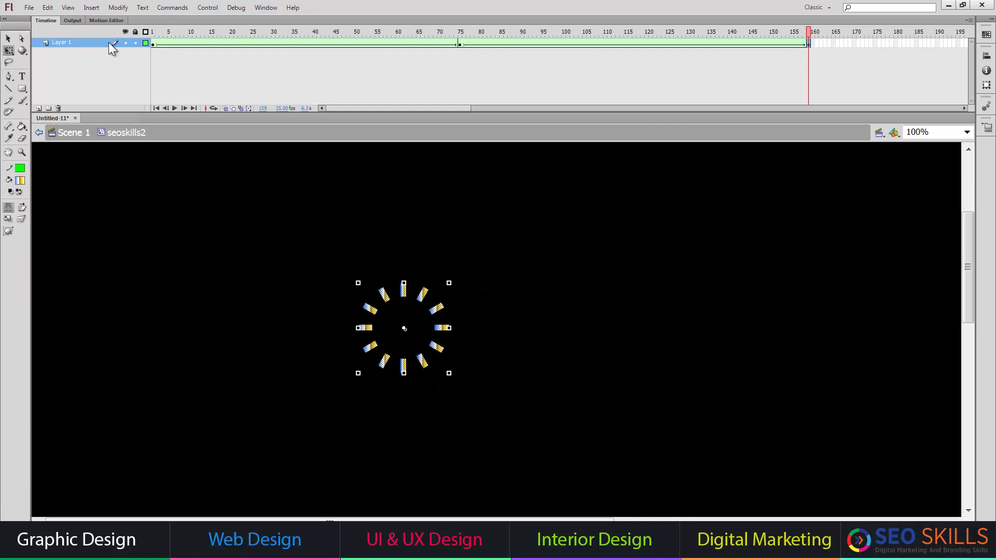
Step: Scrub through the ring tween, then return to Scene 1
click(103, 45)
click(318, 42)
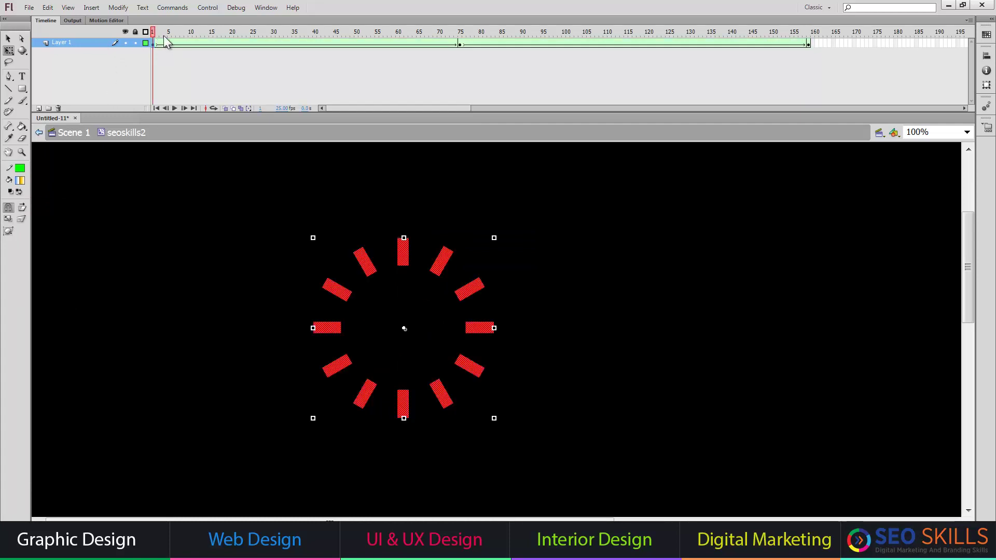
drag(334, 41, 492, 40)
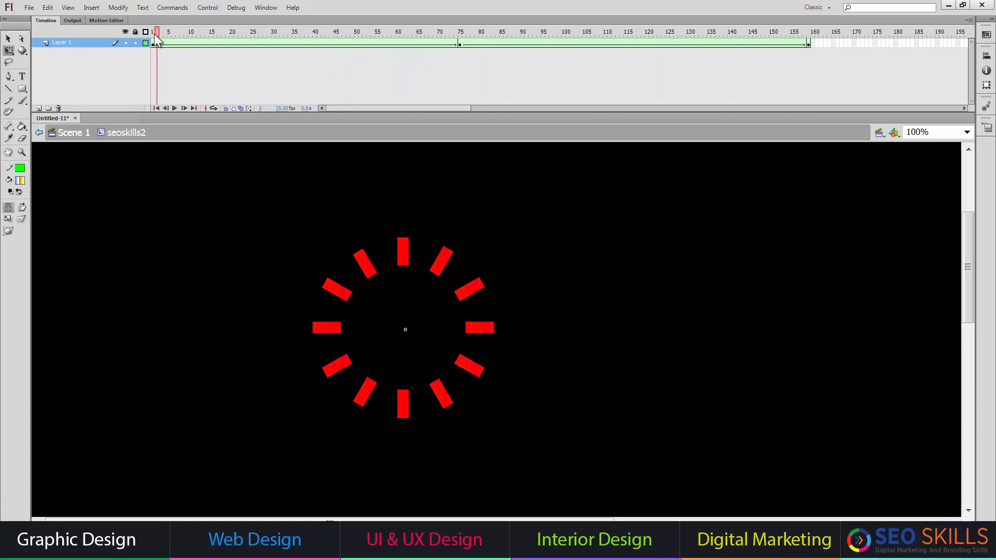
drag(491, 40, 211, 42)
drag(280, 37, 52, 156)
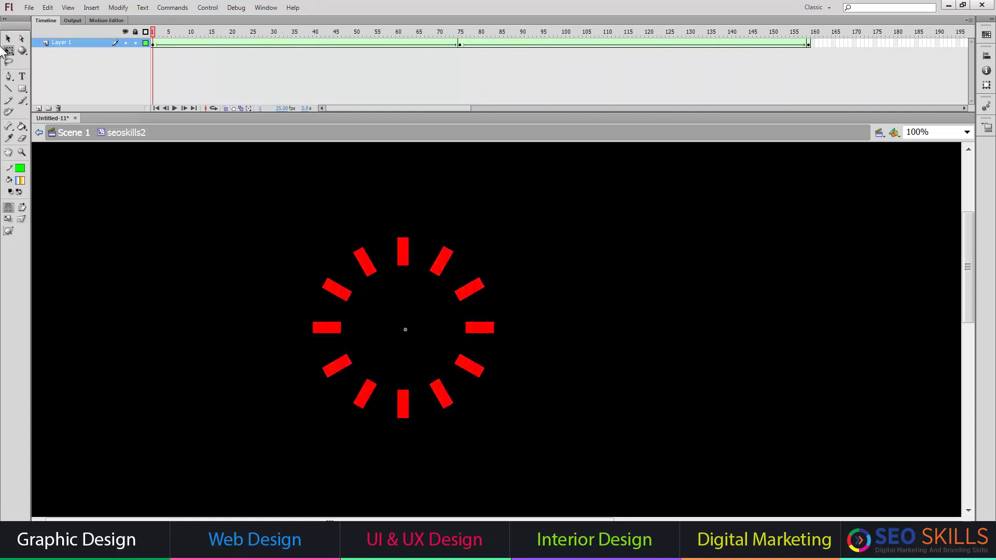
click(59, 133)
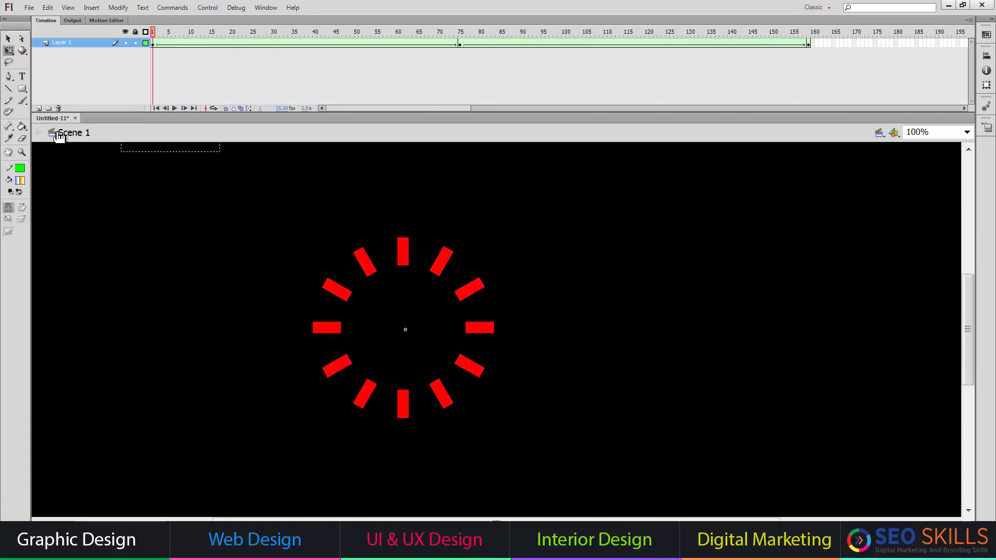
Step: Set the Deco tool to 3D Brush with seoskills2 as the first object
click(8, 112)
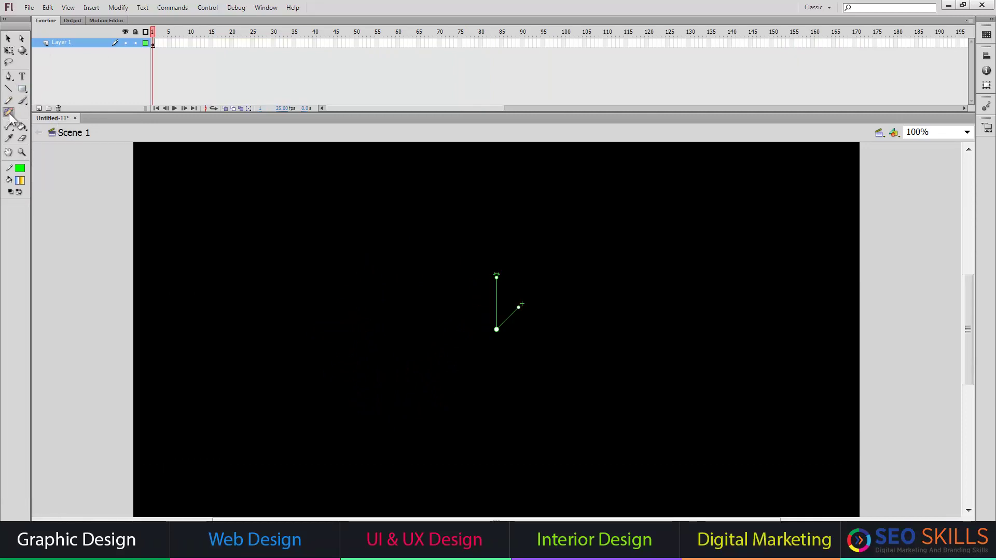
key(ctrl+F3)
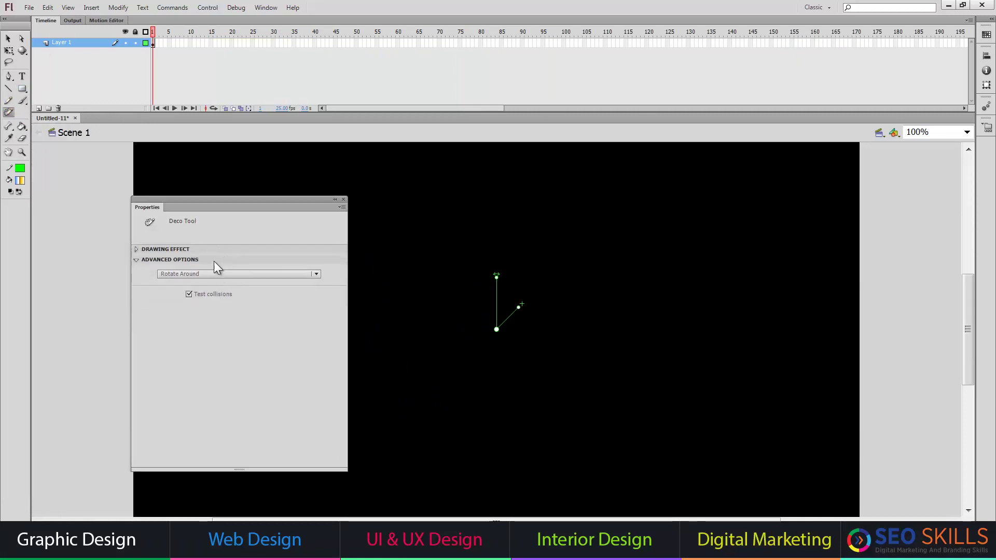
click(219, 262)
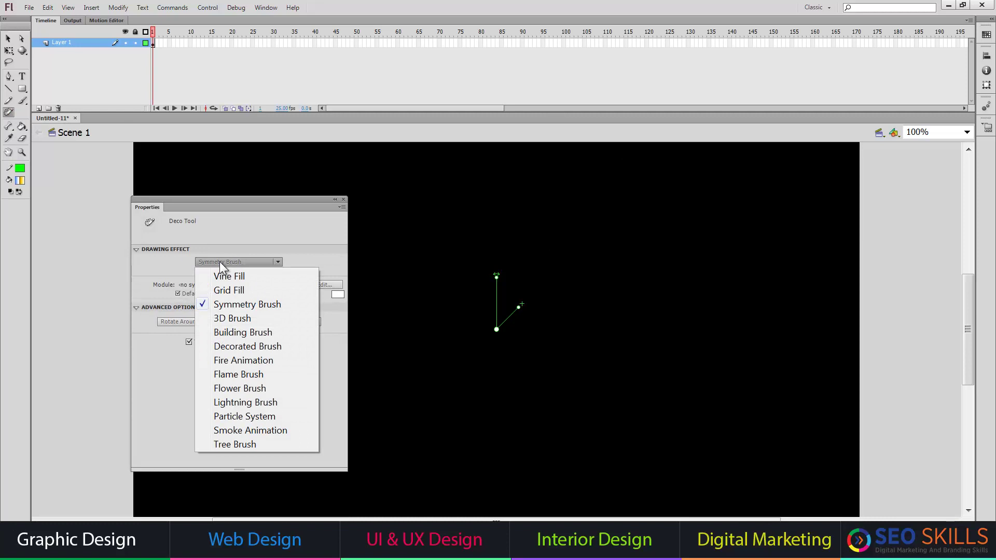
click(232, 321)
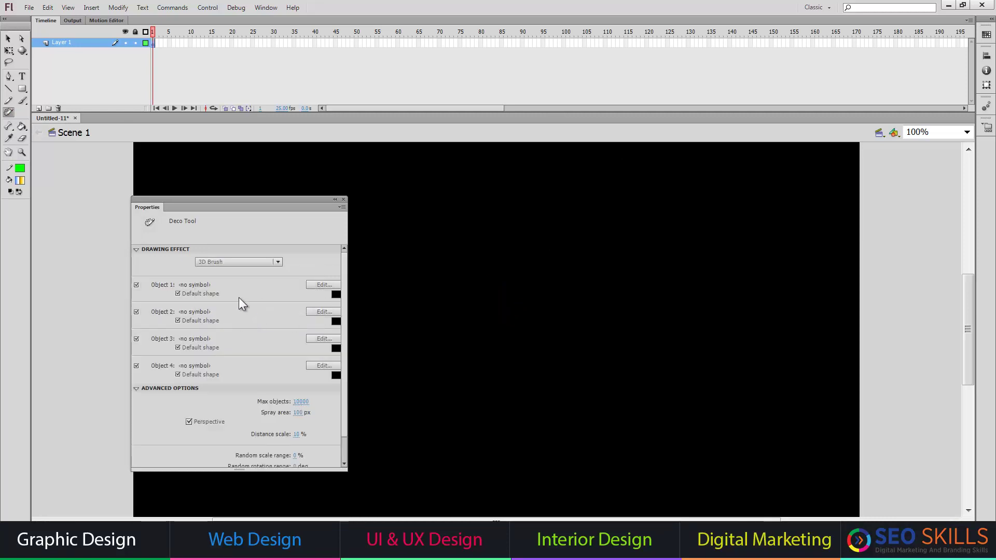
click(324, 285)
click(461, 227)
click(606, 226)
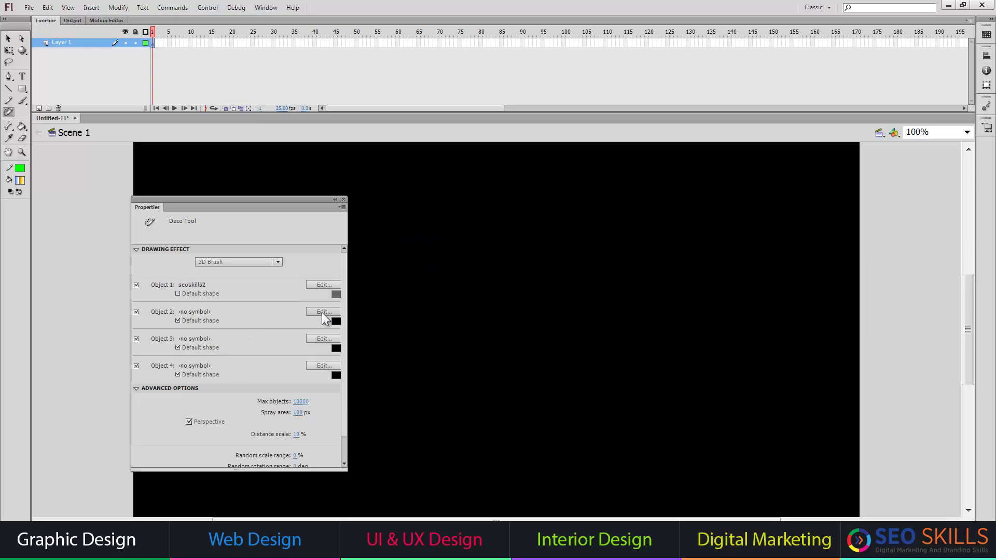
click(343, 199)
Step: Spray seoskills2 rings across the stage, test the movie, then close the document unsaved
mouse_move(311, 207)
mouse_down()
mouse_move(318, 223)
mouse_move(497, 340)
mouse_move(271, 425)
mouse_move(395, 472)
mouse_move(688, 291)
mouse_move(715, 333)
mouse_up()
key(ctrl+Return)
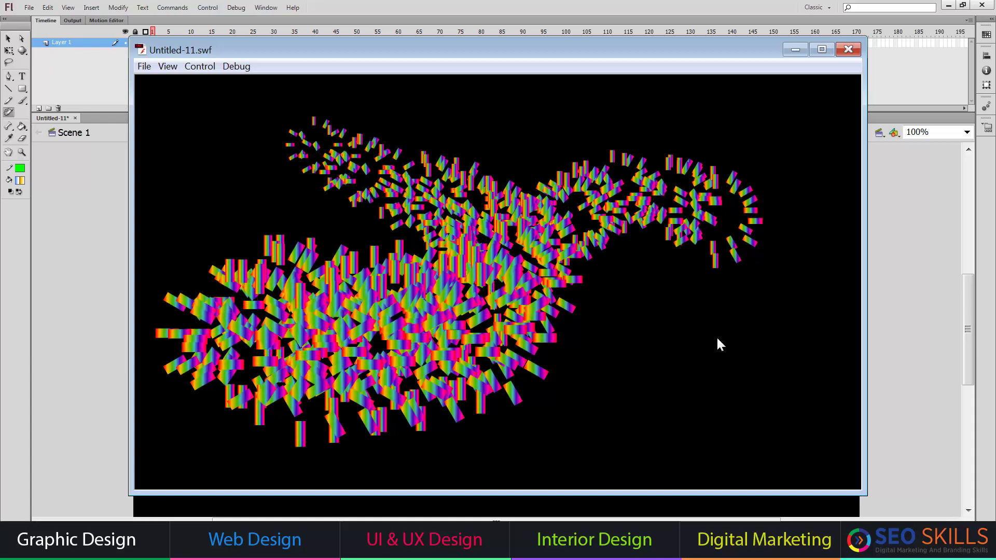
key(ctrl+w)
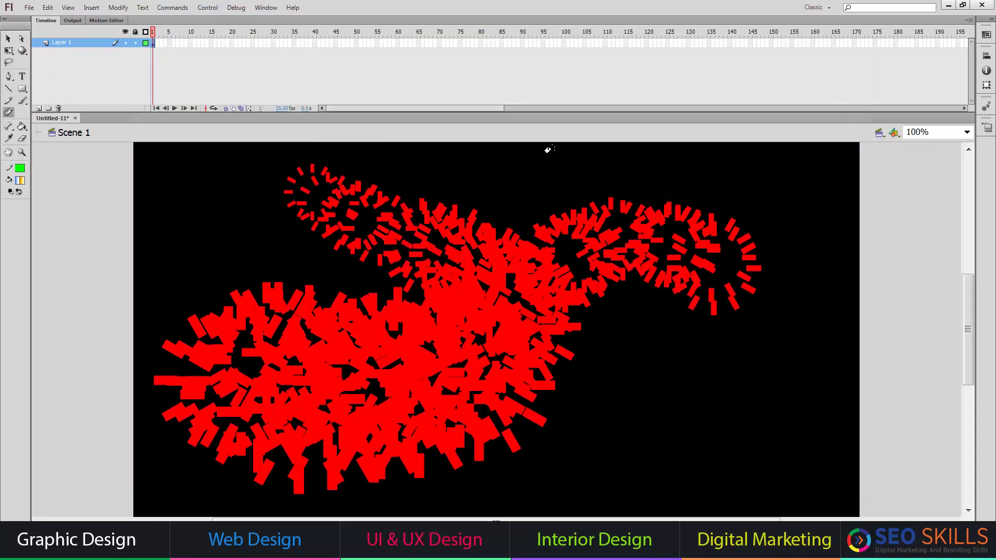
key(ctrl+w)
click(490, 286)
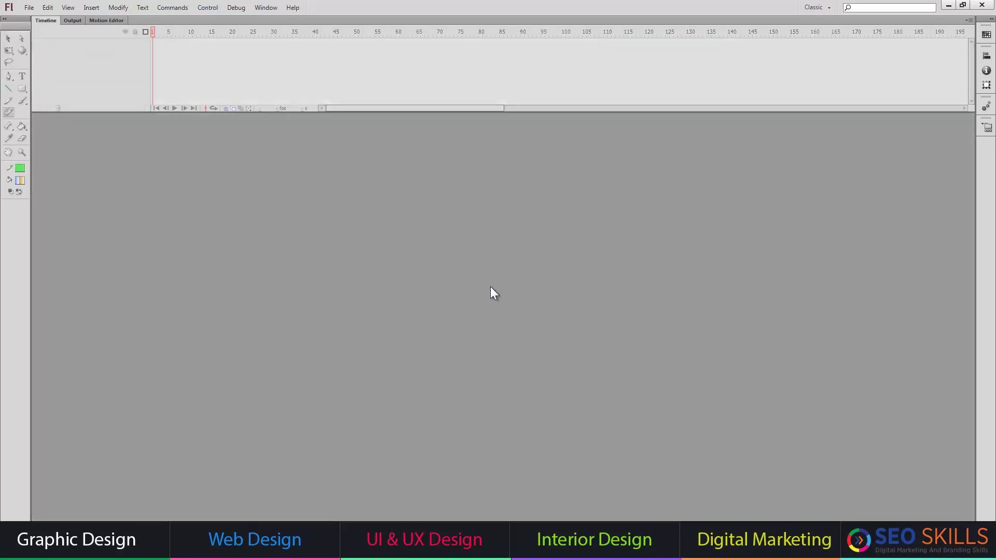
Step: Create a new document, draw a Deco Particle System emitter at the stage's lower middle, and test it
click(29, 7)
click(432, 368)
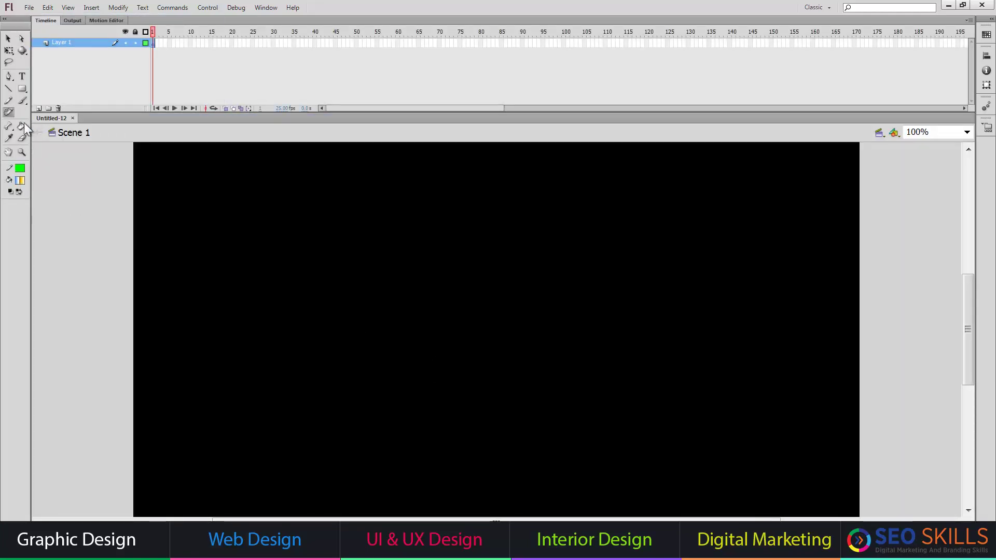
key(ctrl+F3)
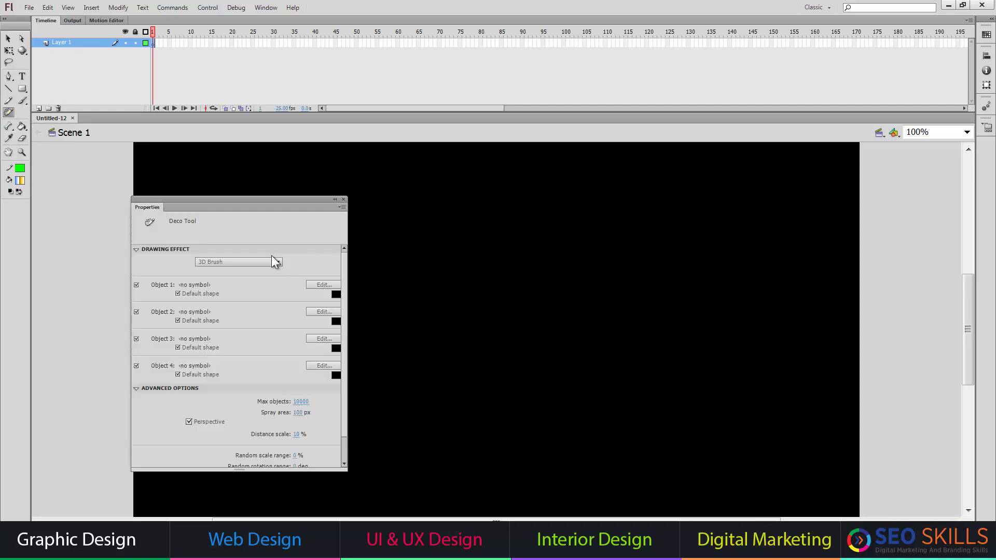
click(276, 261)
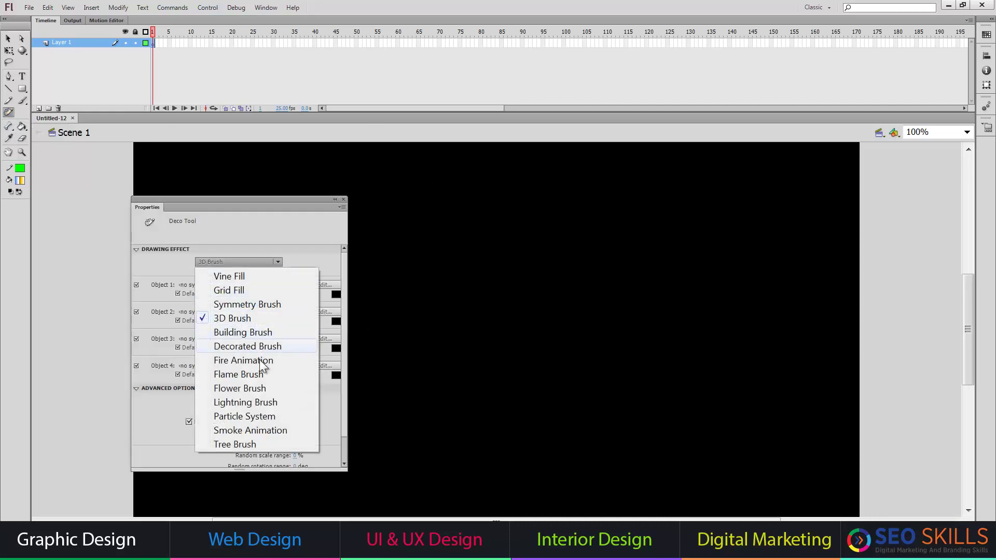
click(257, 417)
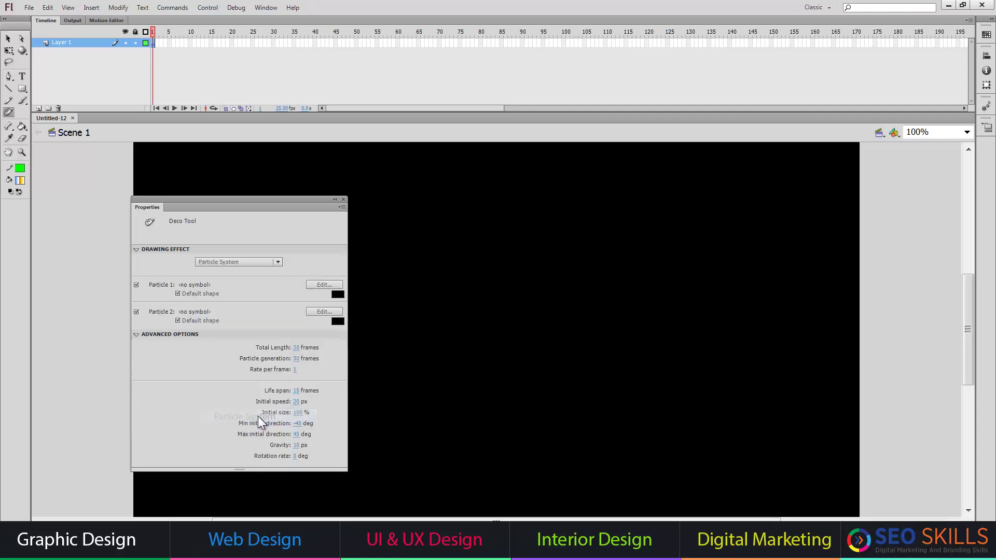
drag(409, 382, 510, 252)
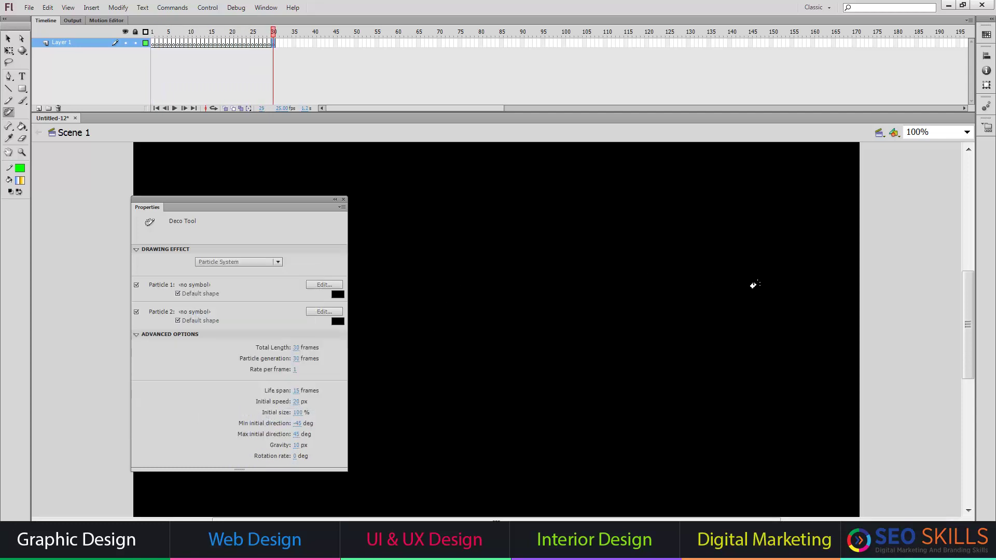
key(ctrl+Return)
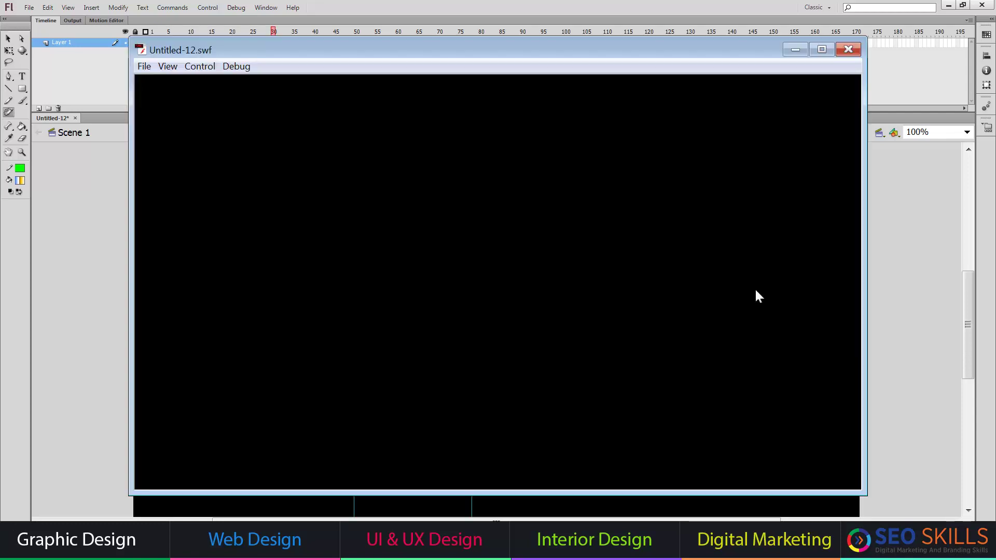
click(846, 49)
Step: Set the document background to white, test the movie again, and add Layer 2
click(125, 8)
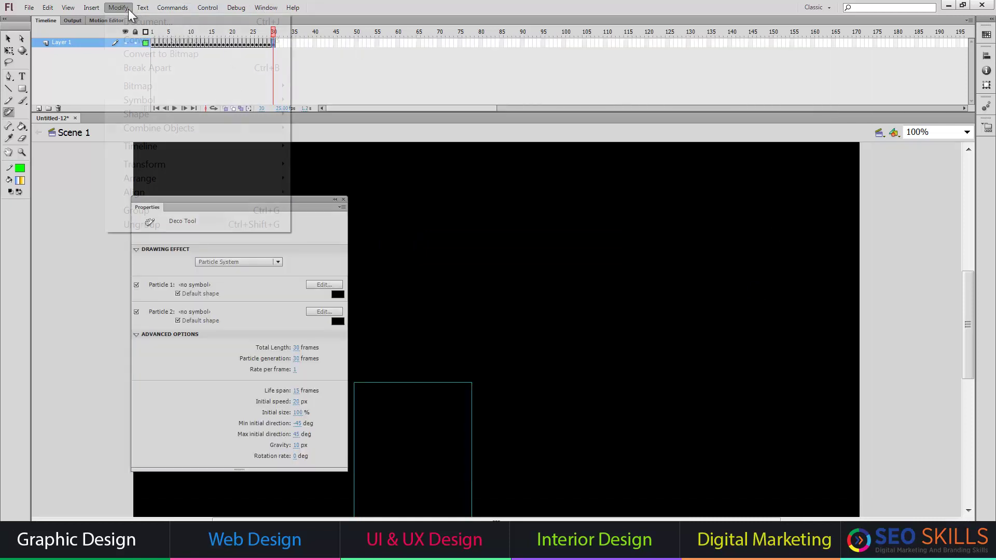
click(134, 22)
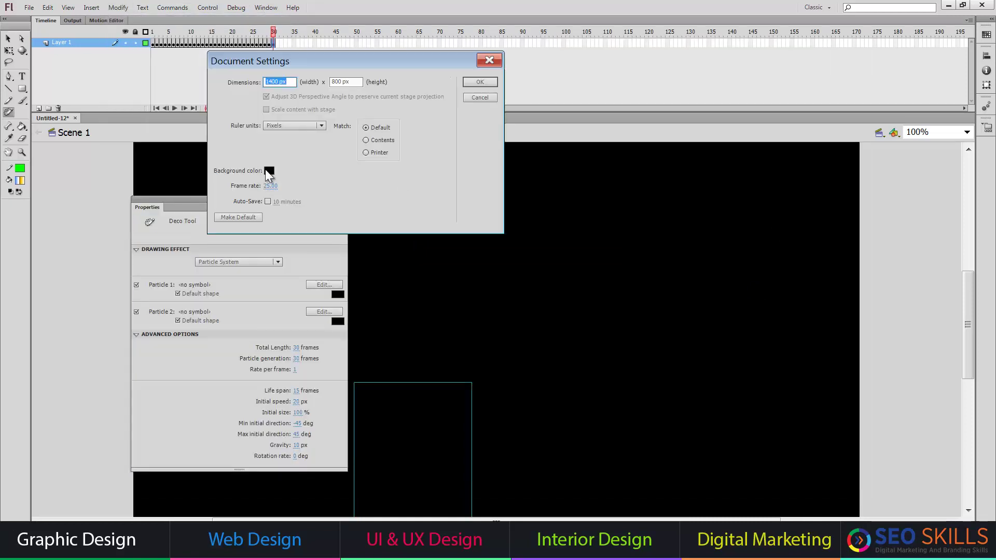
click(267, 170)
click(278, 231)
click(483, 81)
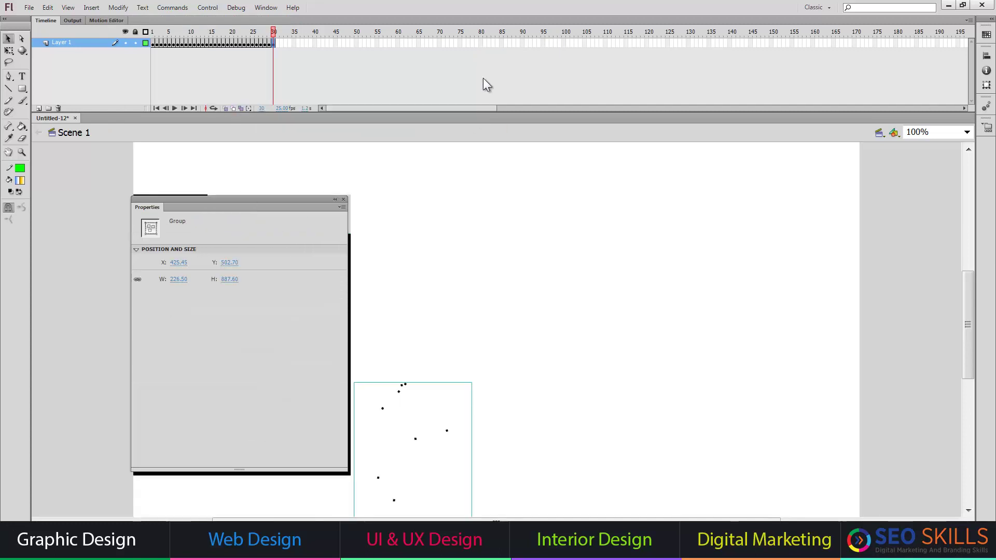
key(ctrl+Return)
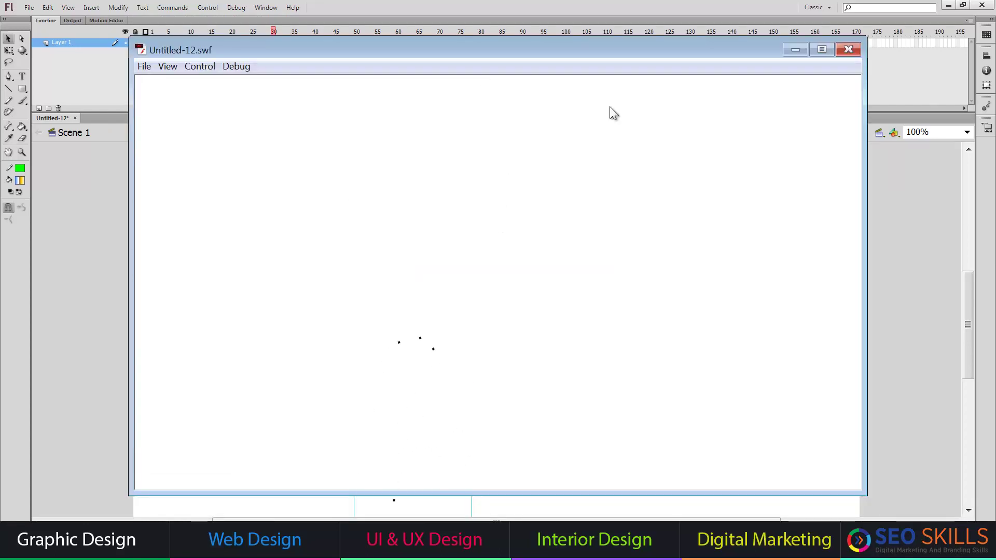
click(848, 49)
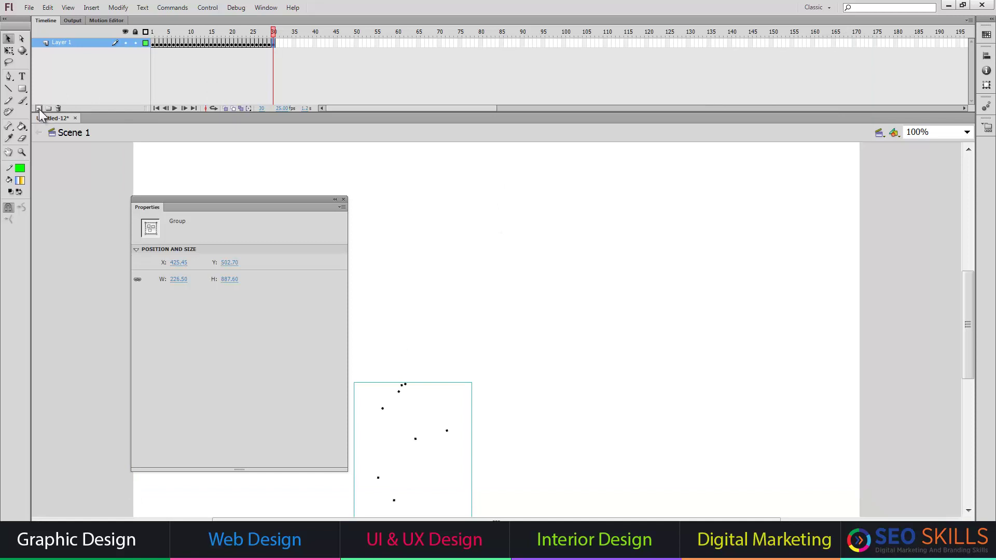
click(39, 108)
Step: Paint a diagonal trail of garden flowers with the Deco Flower Brush
click(8, 113)
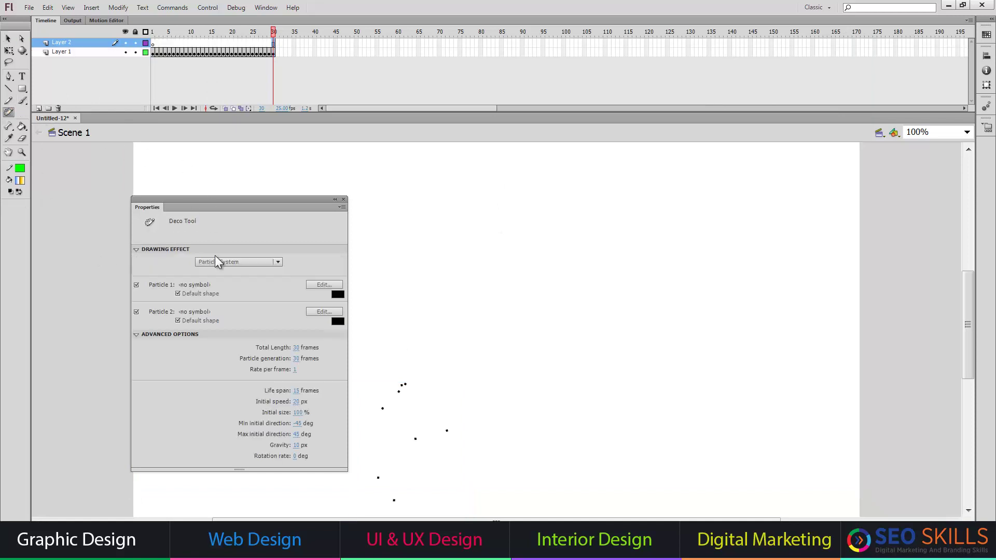
click(215, 261)
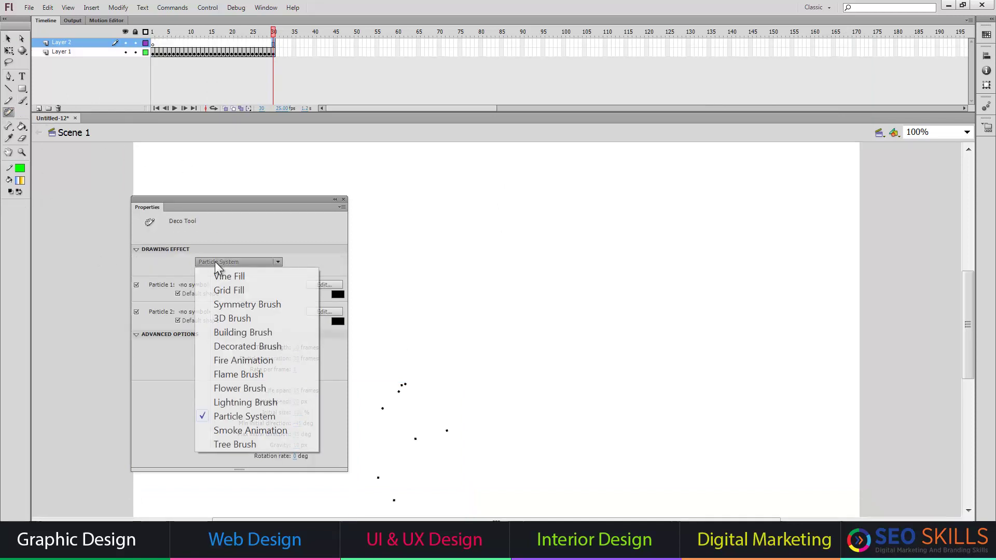
click(251, 389)
drag(452, 200, 659, 409)
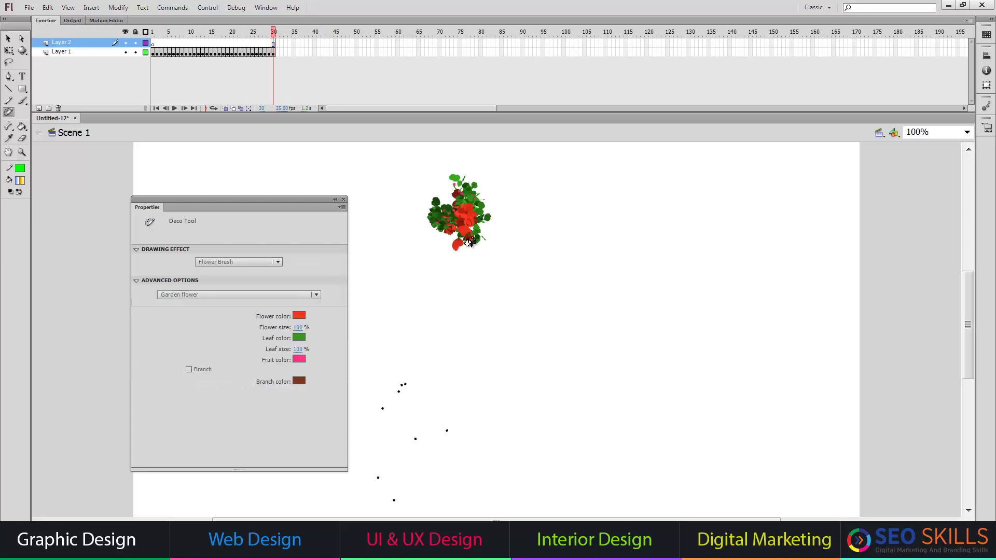
Step: Switch the flower type to Rose and paint a branching trail of roses
click(207, 296)
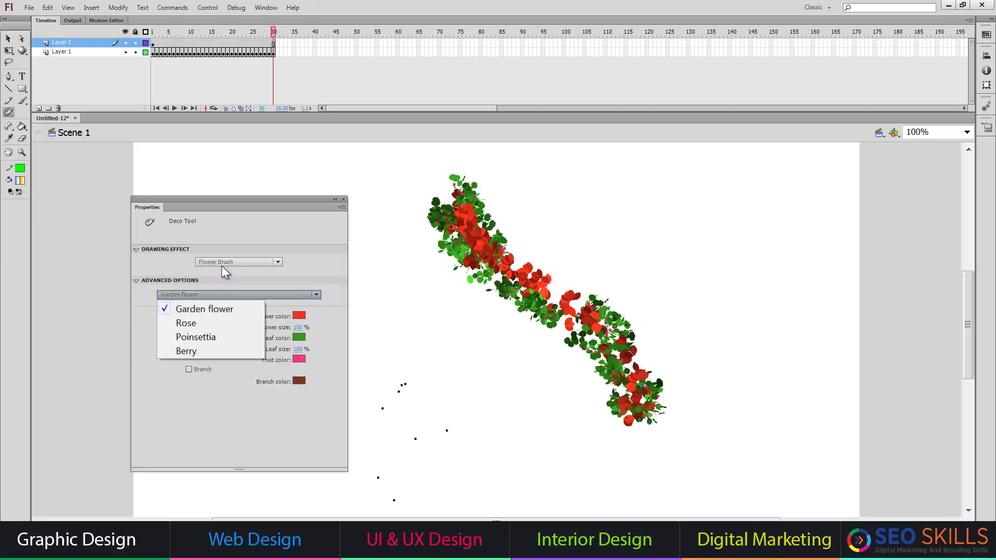
click(222, 263)
click(189, 294)
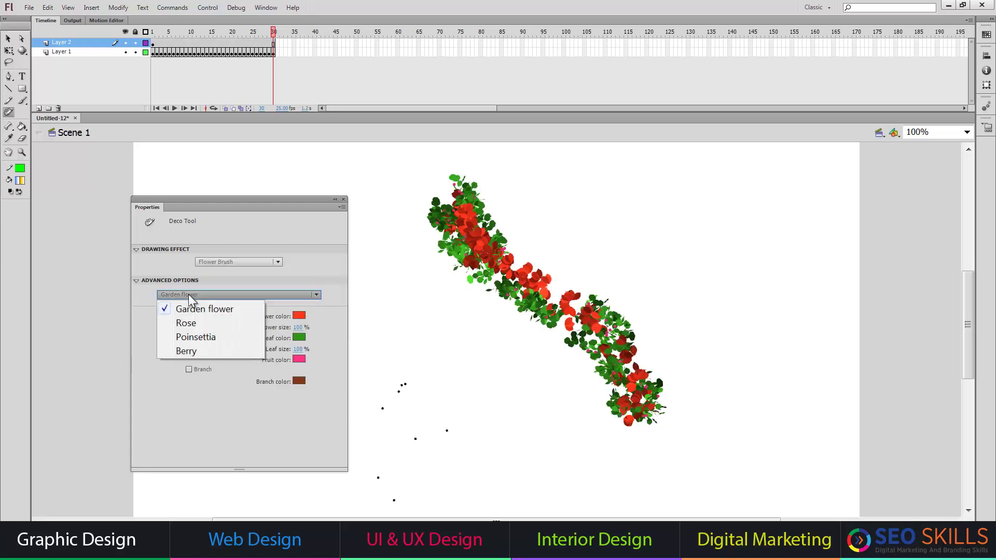
click(189, 323)
mouse_move(446, 339)
mouse_down()
mouse_move(652, 255)
mouse_move(693, 270)
mouse_up()
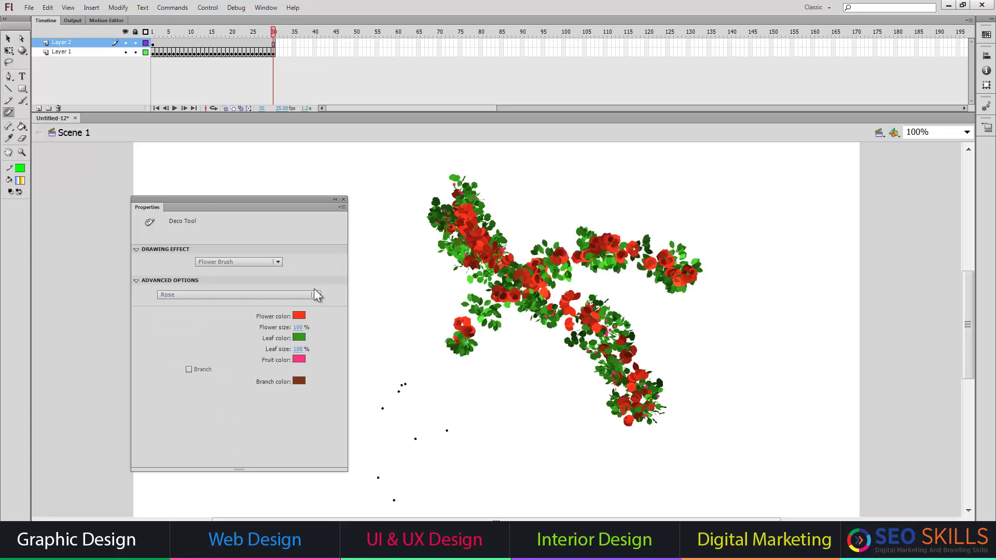
Step: Draw a cluster of Building Brush skyscrapers along the right side of the stage
click(242, 263)
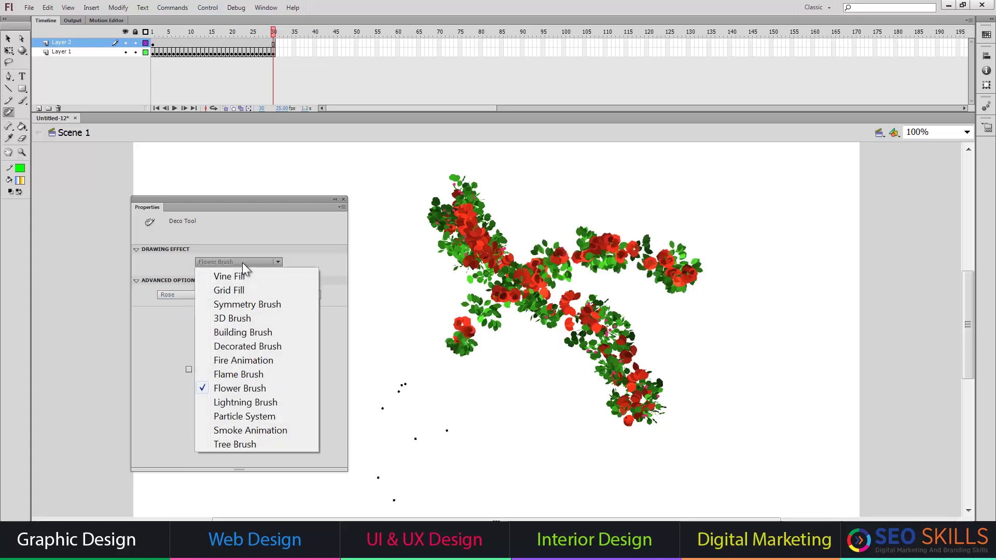
click(284, 332)
drag(797, 482, 788, 306)
drag(776, 467, 770, 357)
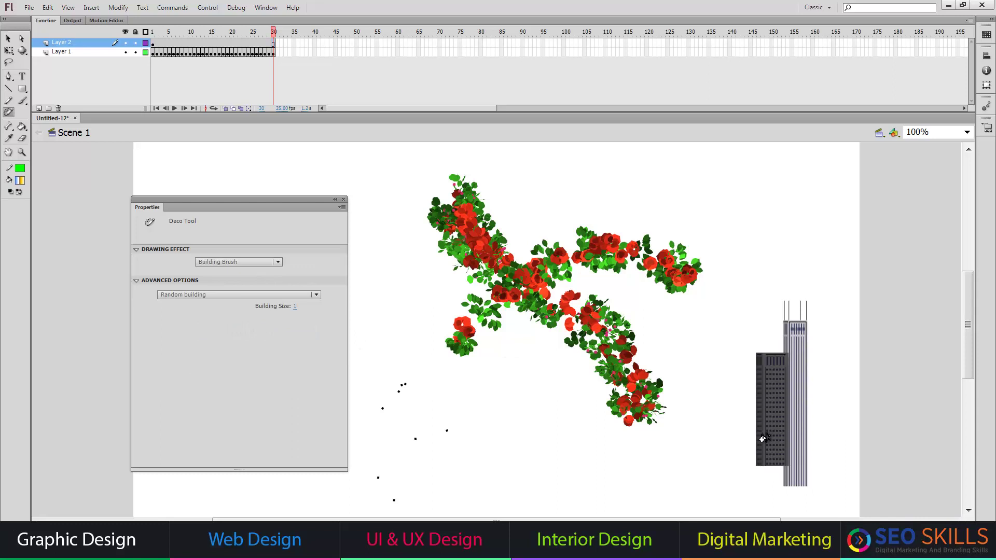
drag(762, 439, 756, 301)
drag(772, 397, 772, 280)
drag(799, 389, 799, 288)
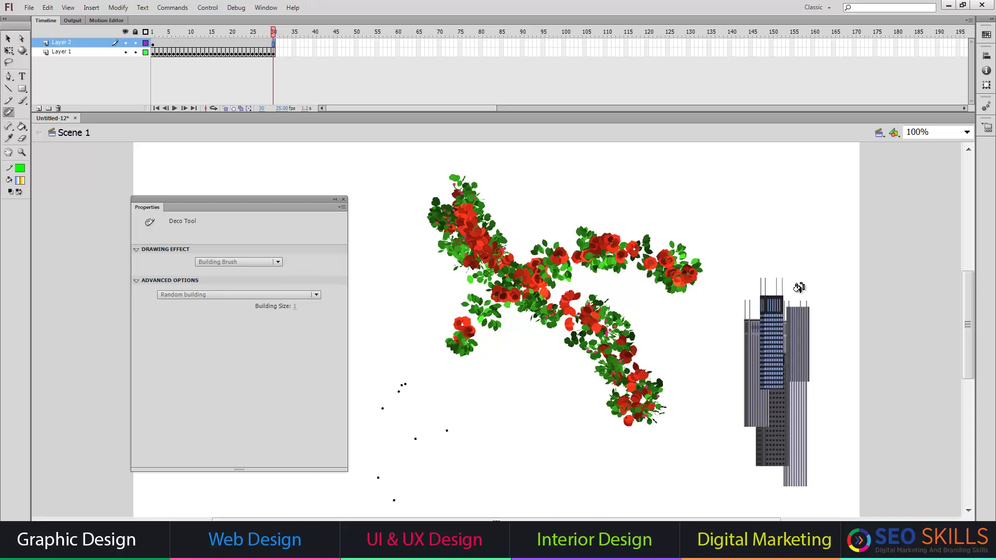
drag(821, 358, 818, 321)
mouse_move(840, 358)
mouse_down()
mouse_move(850, 337)
mouse_move(843, 254)
mouse_up()
drag(864, 340, 863, 249)
drag(876, 337, 897, 273)
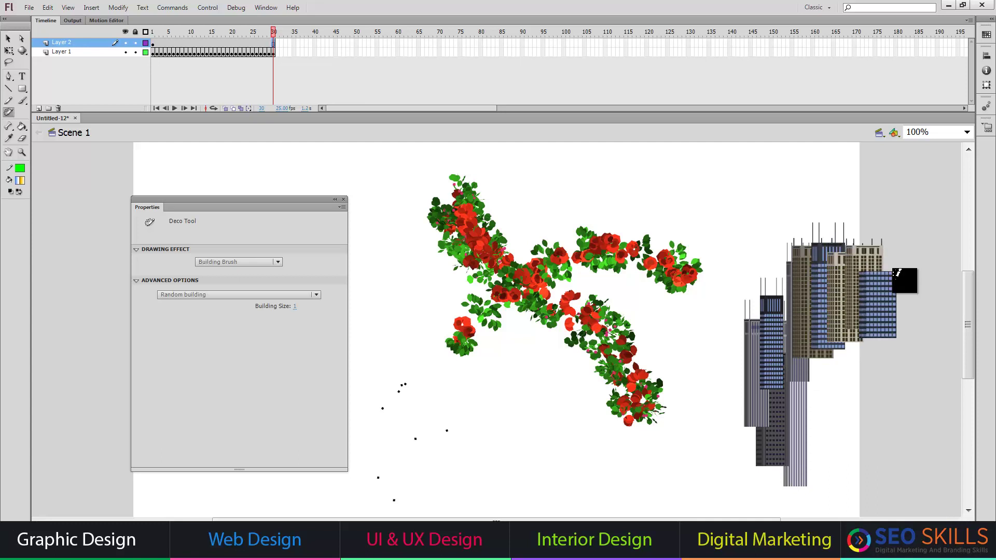
click(238, 262)
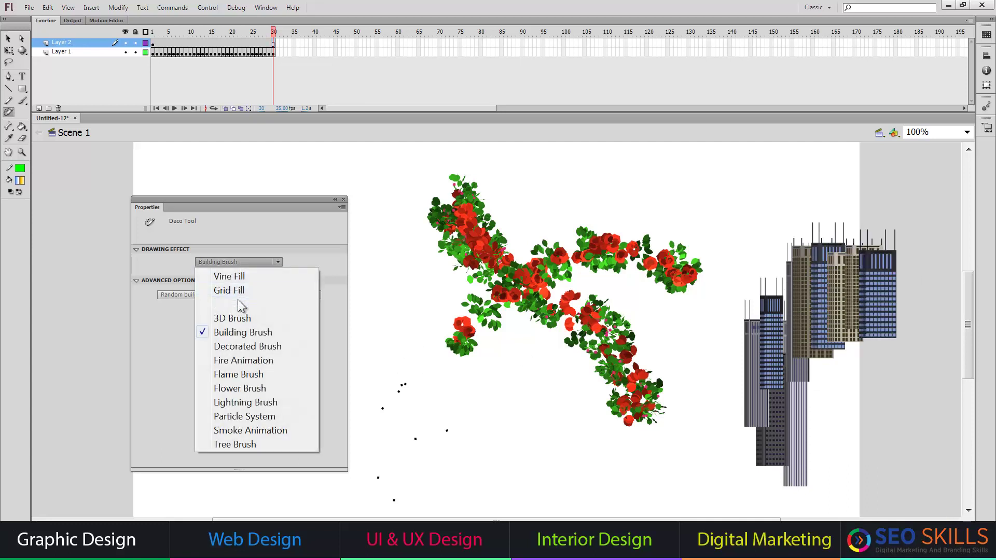
Step: Draw a Fire Animation flame on Layer 2, then move the playhead back to frame 28
click(243, 360)
mouse_move(492, 488)
mouse_down()
mouse_move(534, 381)
mouse_move(685, 254)
mouse_up()
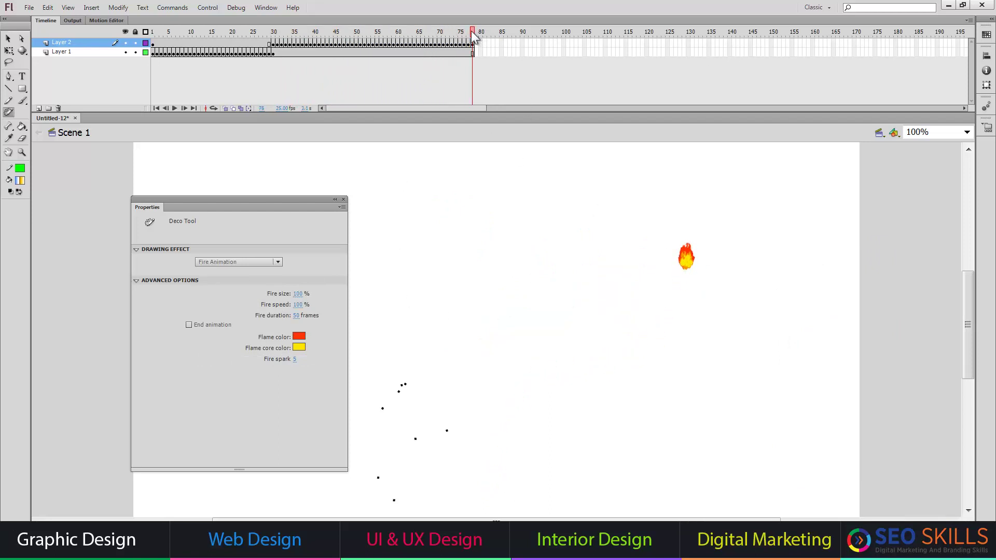
drag(473, 36, 264, 51)
key(v)
click(168, 251)
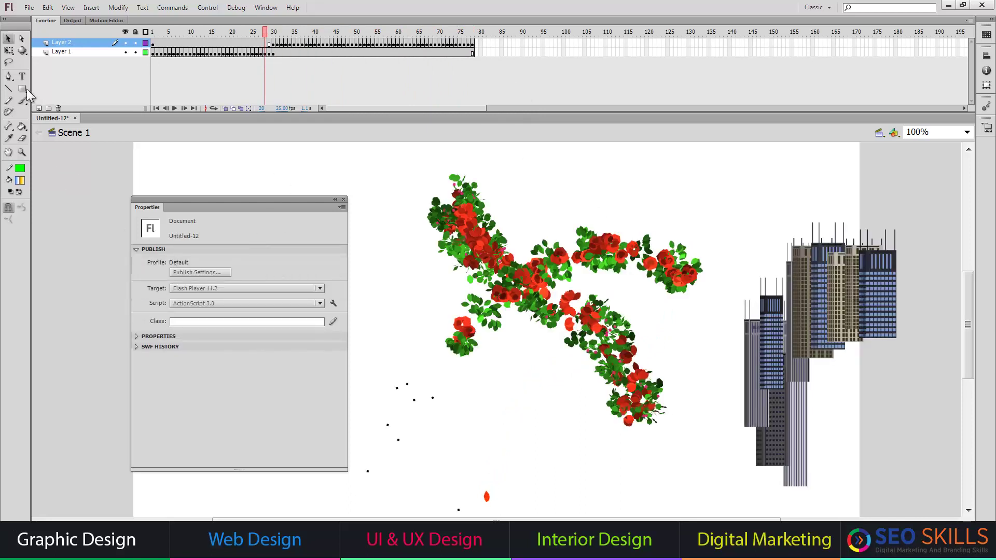
click(9, 112)
click(217, 264)
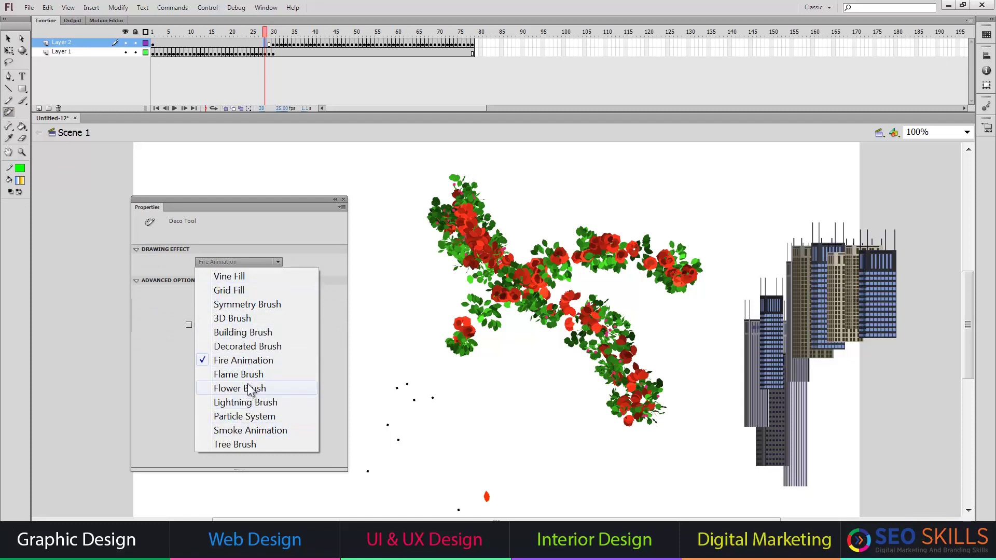
Step: Pick the Tree Brush and paint an Aspen tree upward among the roses
click(242, 444)
mouse_move(516, 488)
mouse_down()
mouse_move(531, 474)
mouse_move(507, 393)
mouse_move(517, 294)
mouse_move(503, 372)
mouse_move(481, 318)
mouse_up()
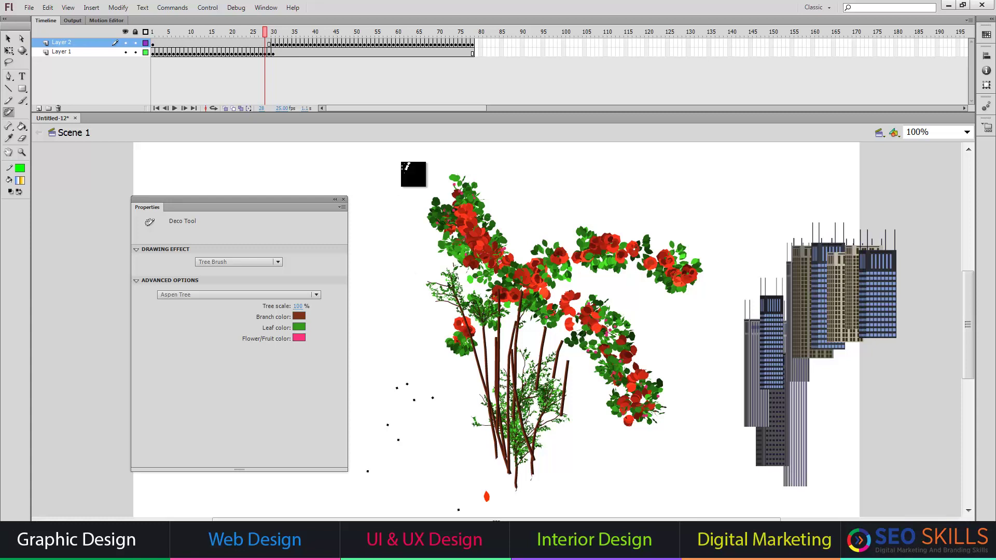